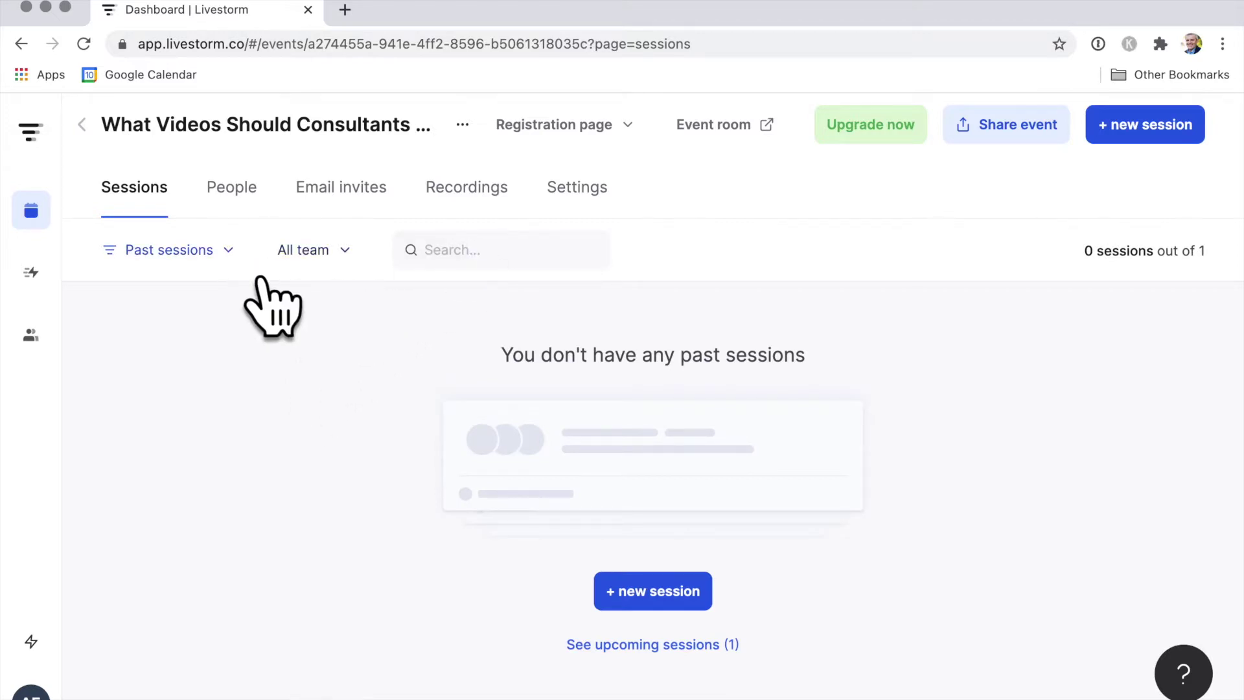
Open the time filter dropdown on the event's Sessions tab to look for past sessions
{"action": "left_click", "coordinate": [228, 250]}
Show upcoming sessions and review the March 15, 2021 4:00 PM session's details without saving
{"action": "left_click", "coordinate": [214, 306]}
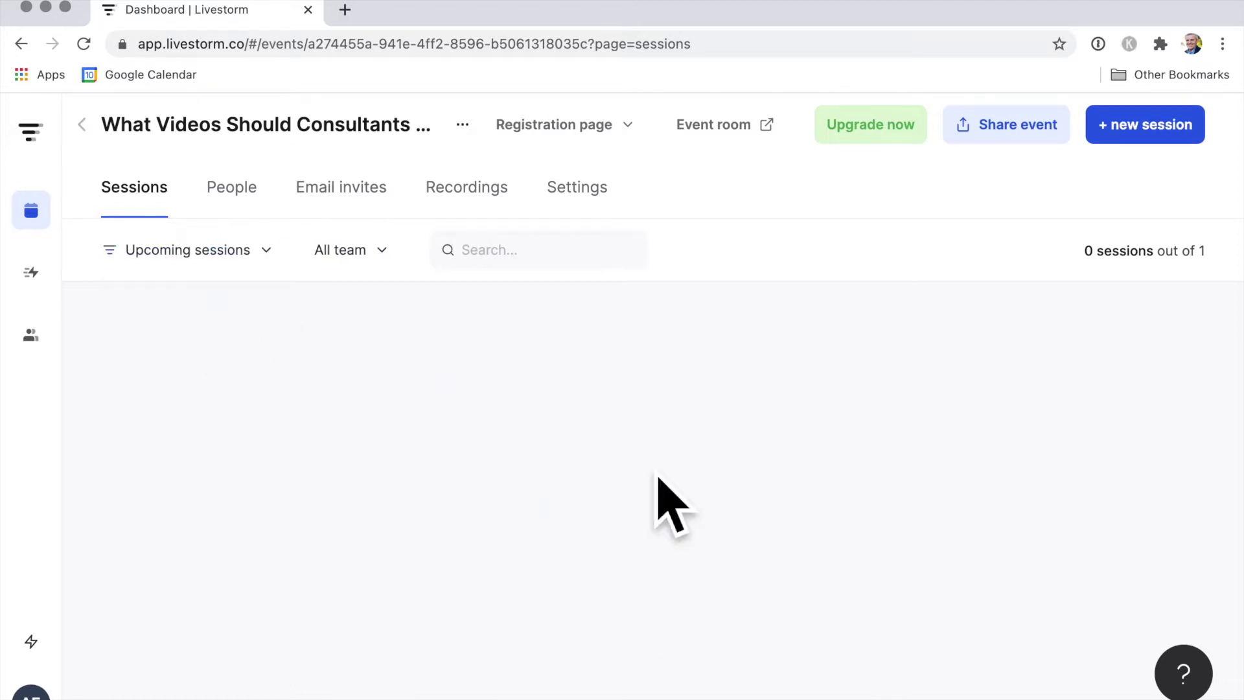
{"action": "mouse_move", "coordinate": [572, 349]}
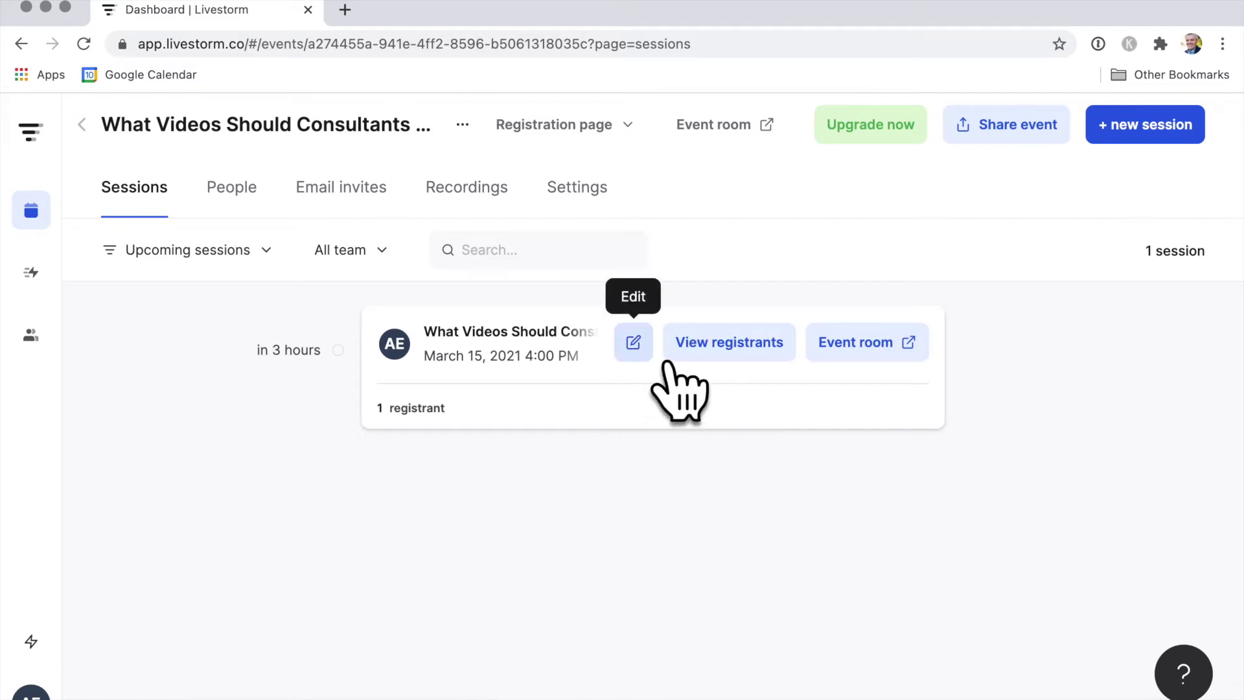
{"action": "left_click", "coordinate": [645, 350]}
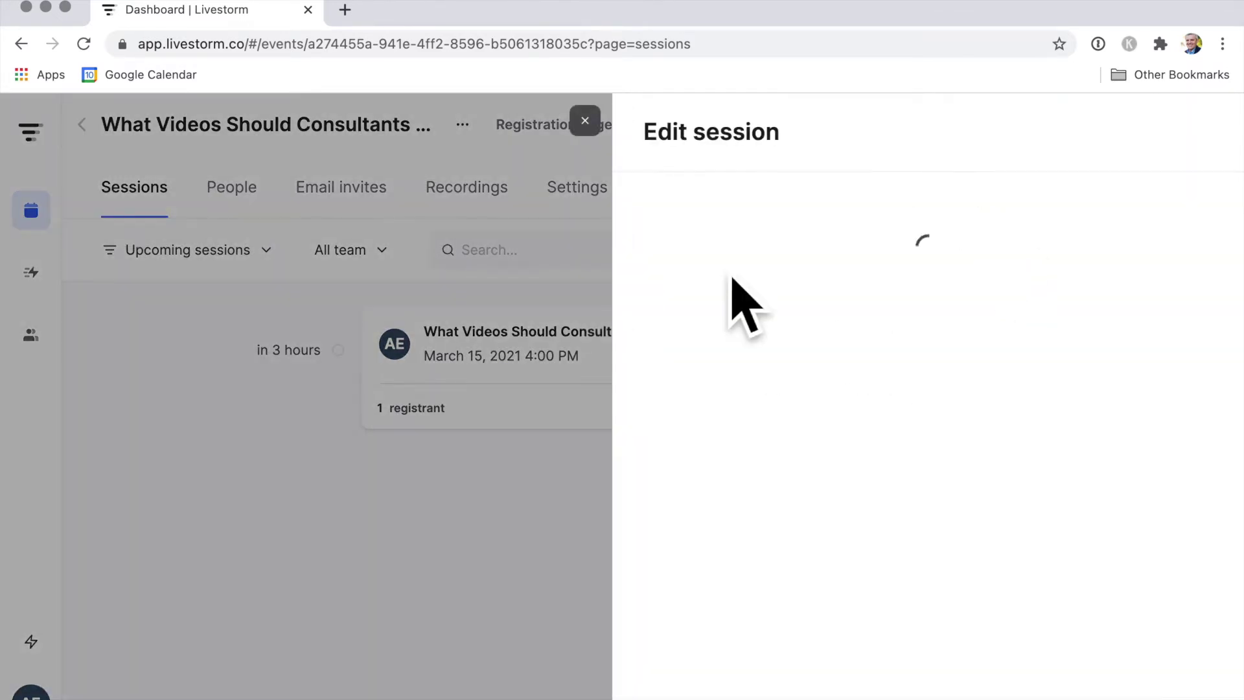
{"action": "scroll", "coordinate": [1037, 634], "scroll_direction": "down", "scroll_amount": 1}
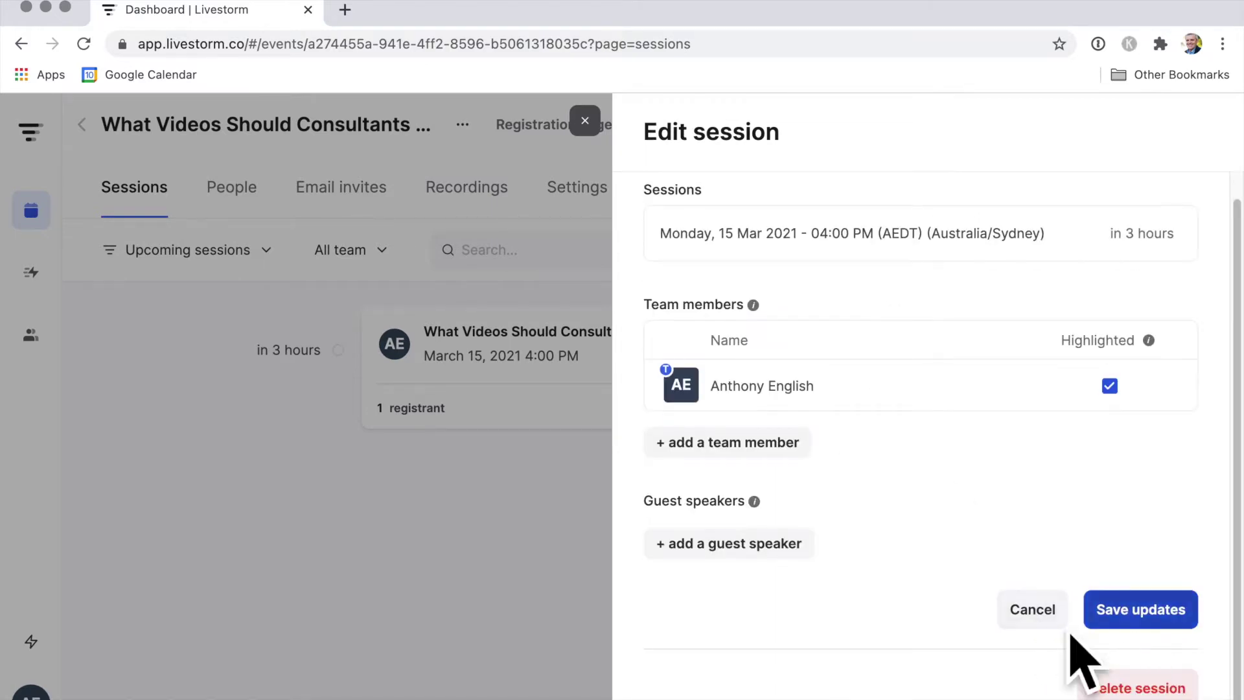
{"action": "scroll", "coordinate": [1069, 654], "scroll_direction": "up", "scroll_amount": 1}
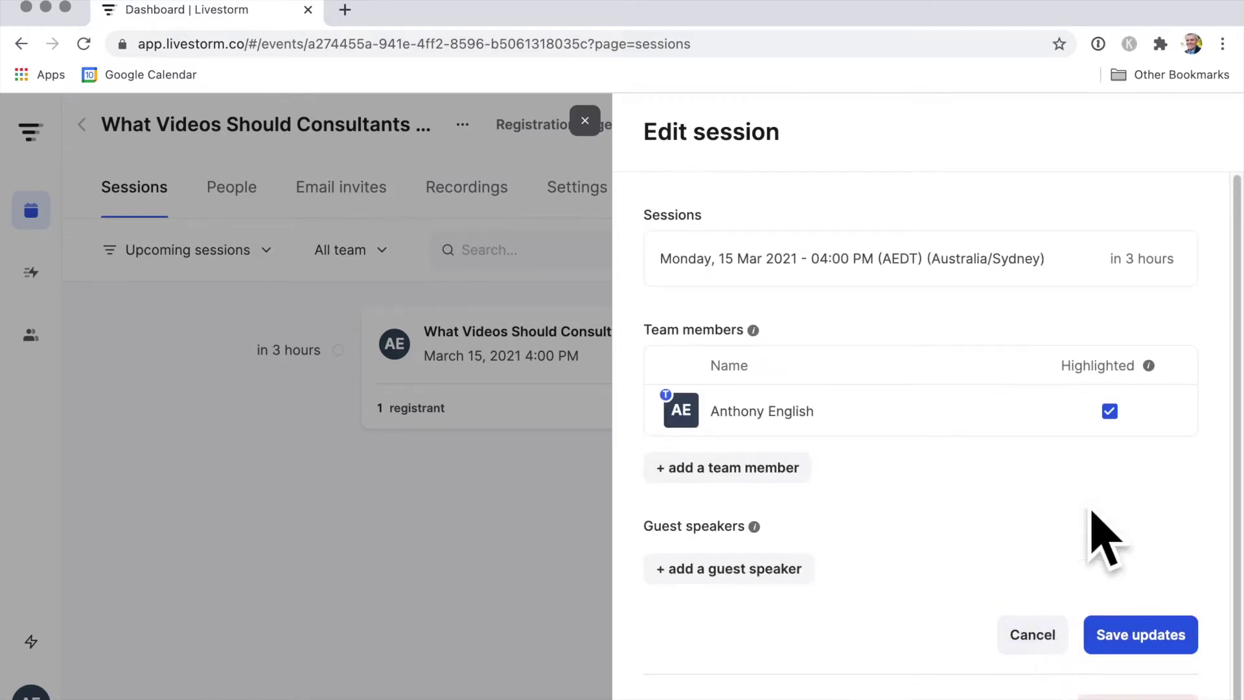
{"action": "left_click", "coordinate": [1062, 651]}
{"action": "mouse_move", "coordinate": [708, 311]}
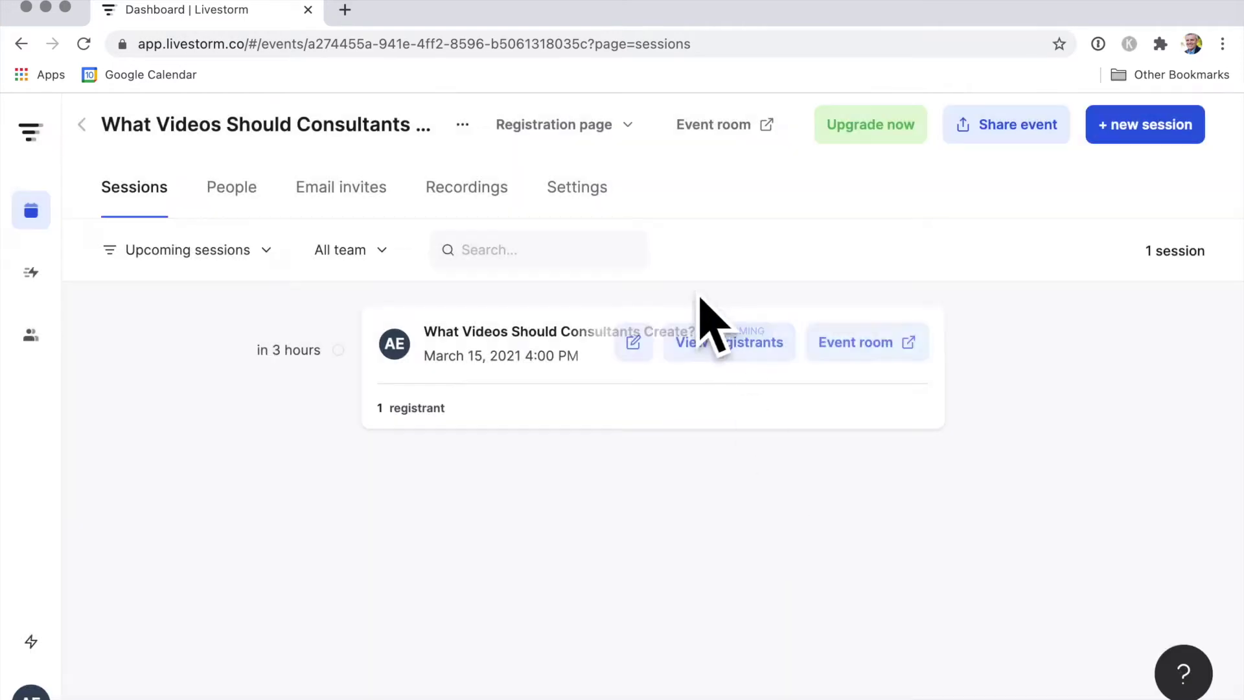
Enter the event room in a new tab with the webcam on and Internal Microphone kept
{"action": "left_click", "coordinate": [898, 361]}
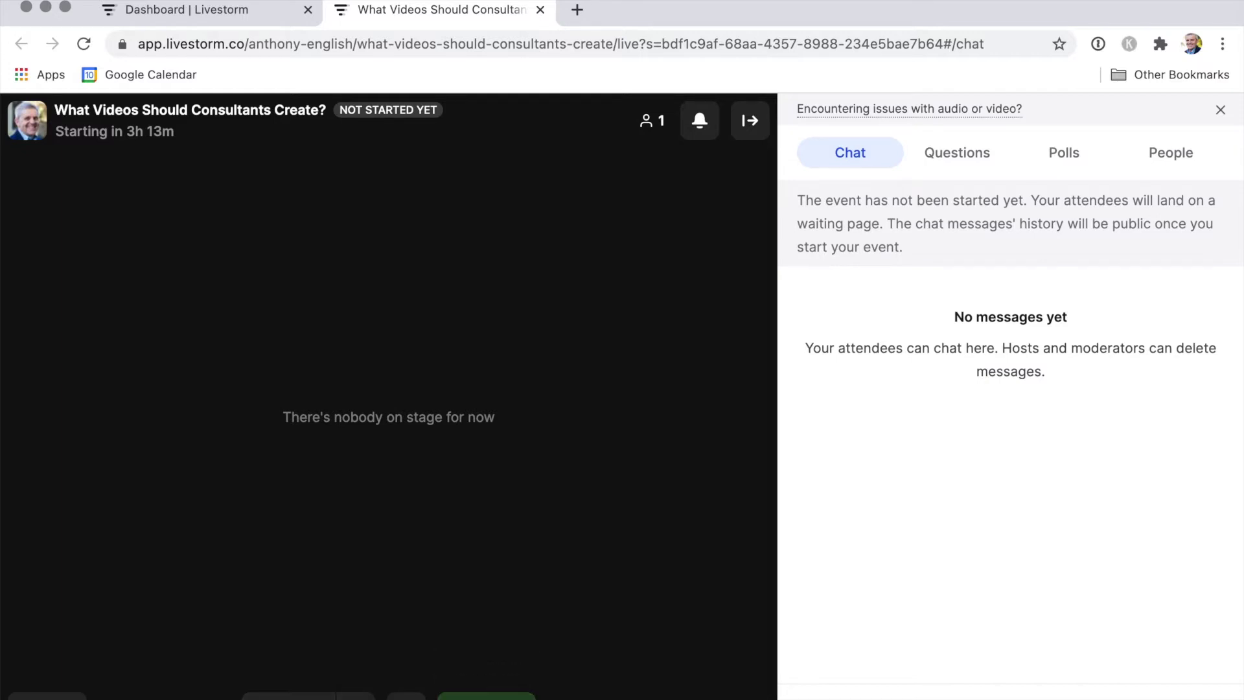
{"action": "left_click", "coordinate": [308, 696]}
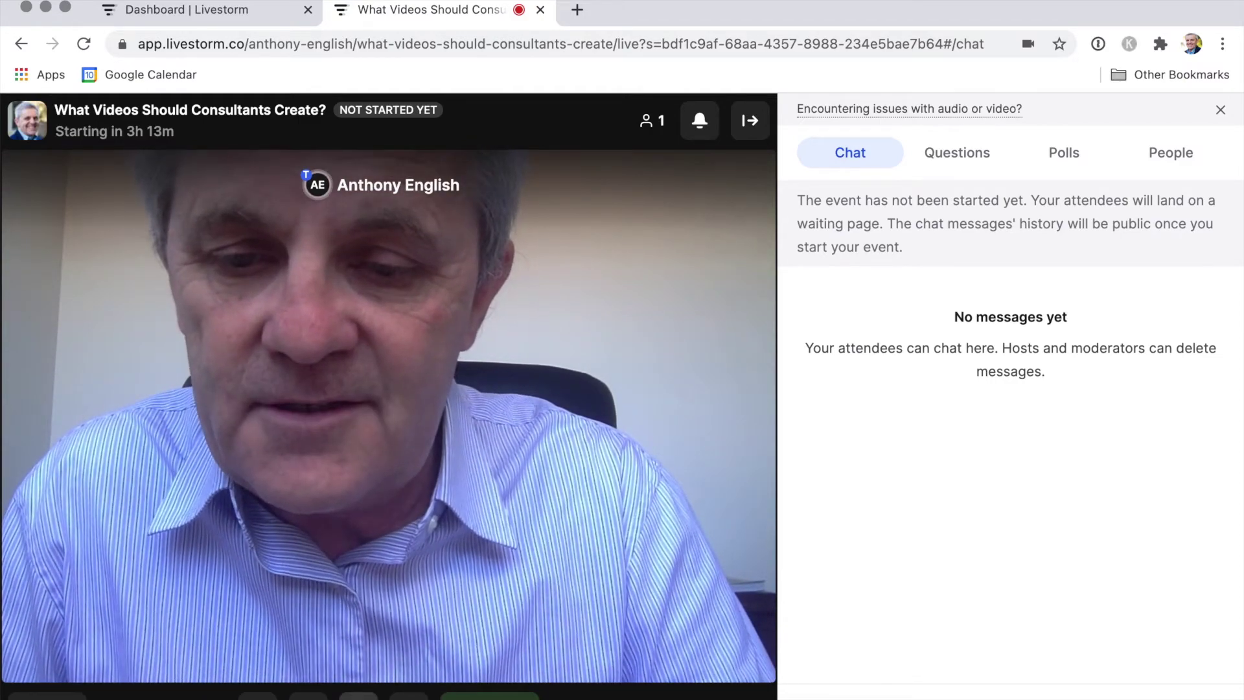
{"action": "left_click", "coordinate": [359, 694]}
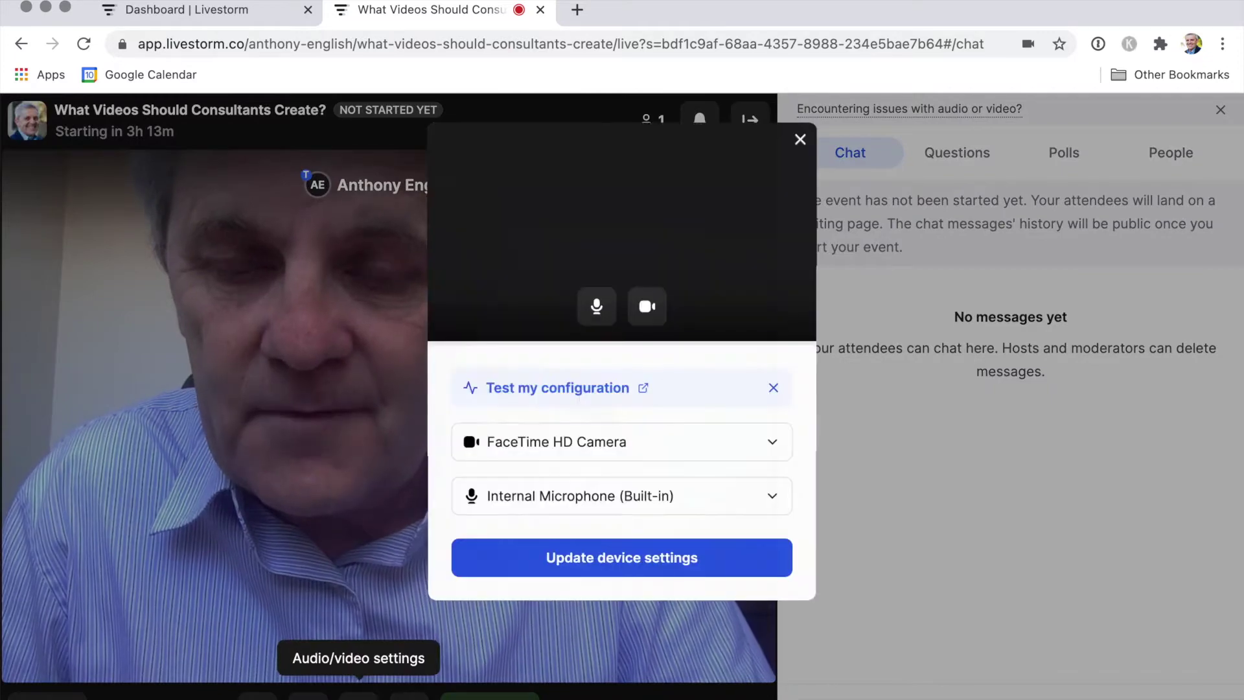
{"action": "left_click", "coordinate": [751, 554]}
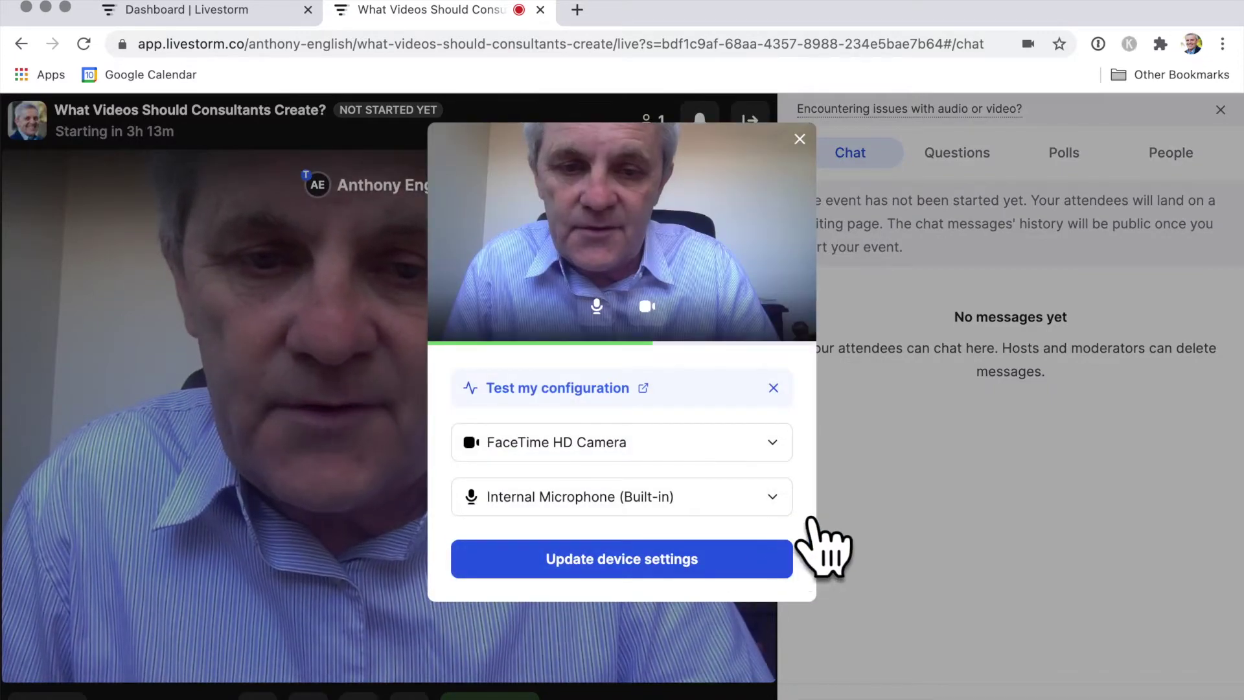
{"action": "left_click", "coordinate": [788, 512]}
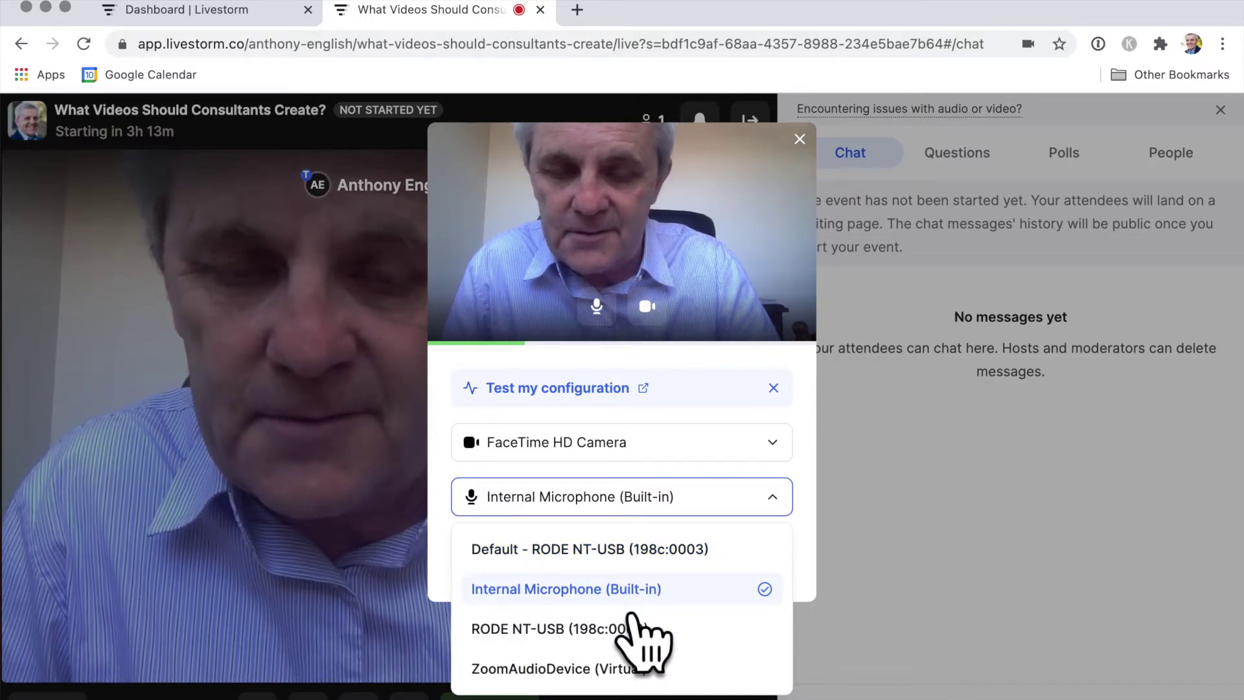
{"action": "left_click", "coordinate": [845, 179]}
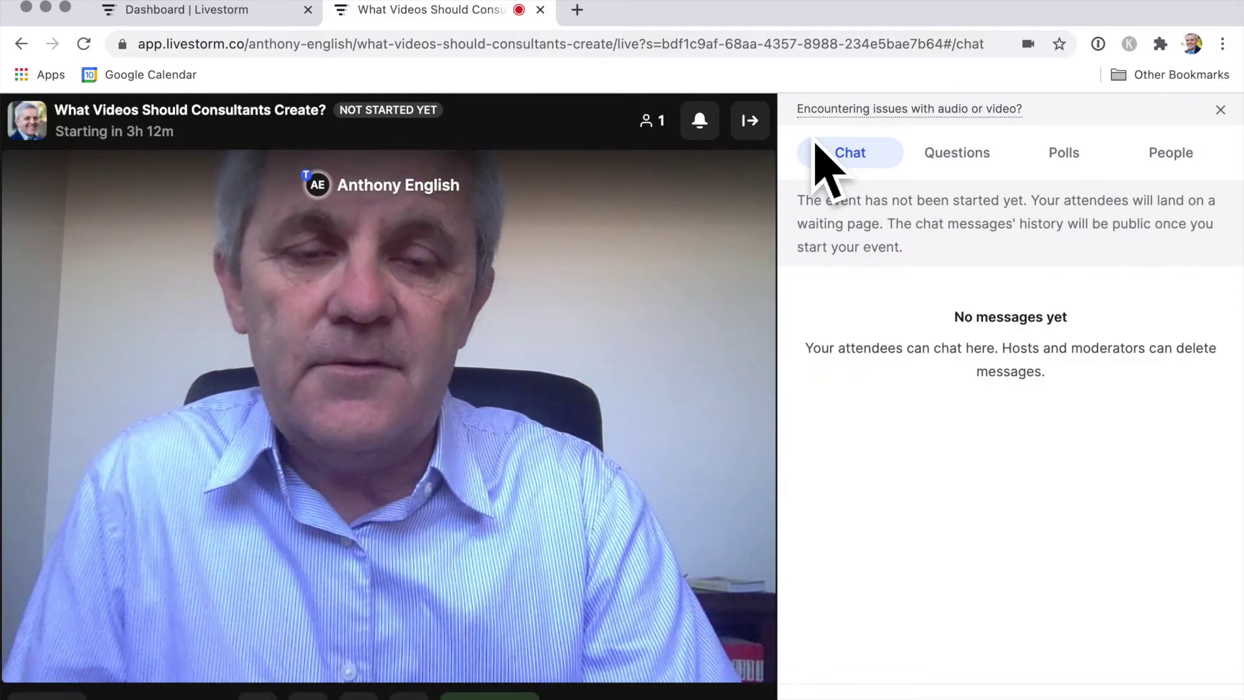
Browse the room's Questions, Polls and People panels, then bring up the YouTube channel in a new tab
{"action": "left_click", "coordinate": [993, 183]}
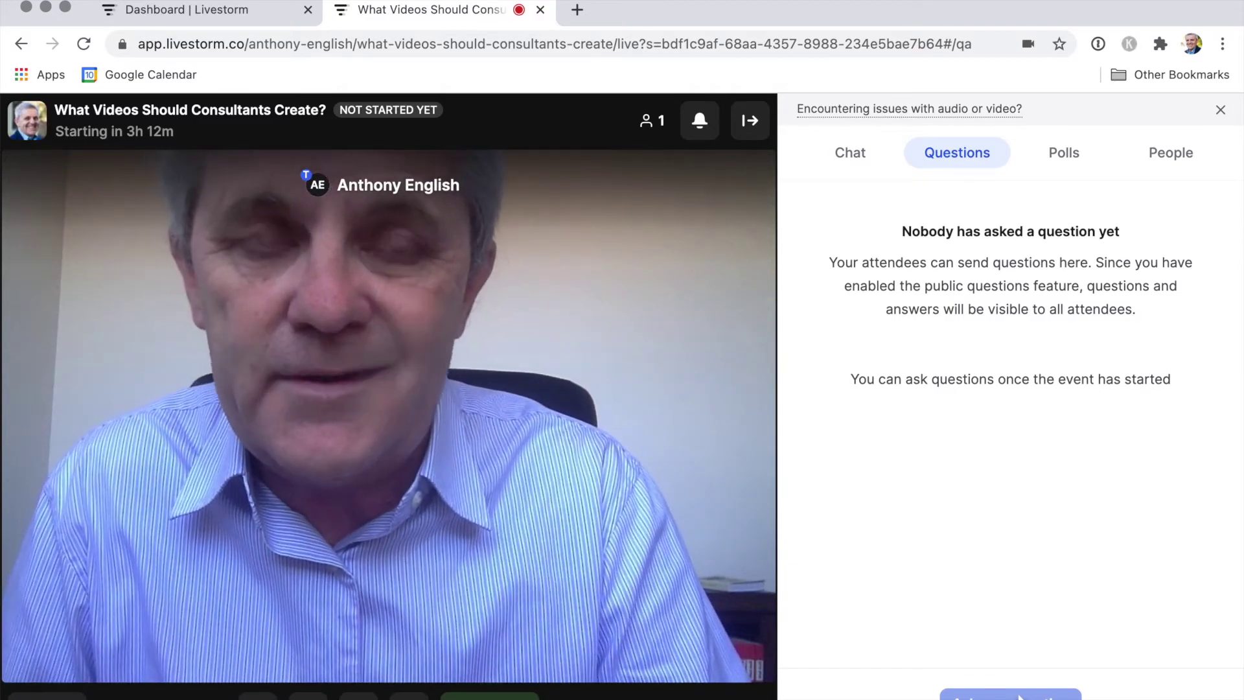
{"action": "left_click", "coordinate": [1081, 170]}
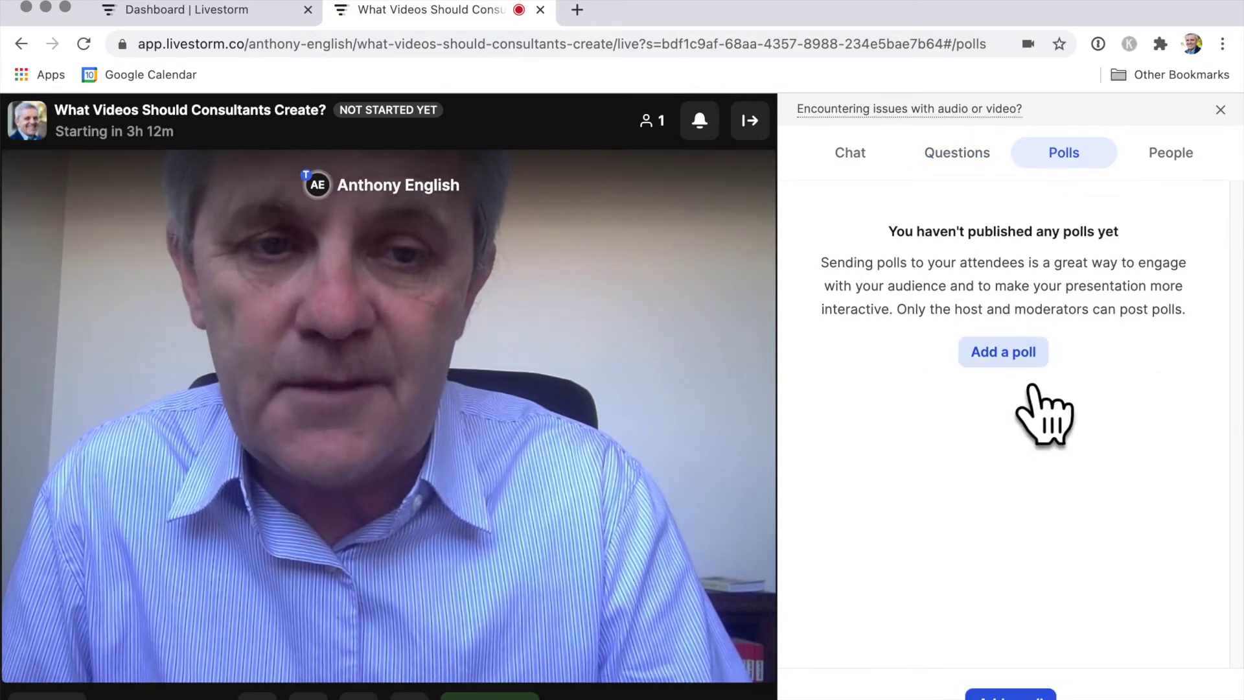
{"action": "left_click", "coordinate": [1210, 177]}
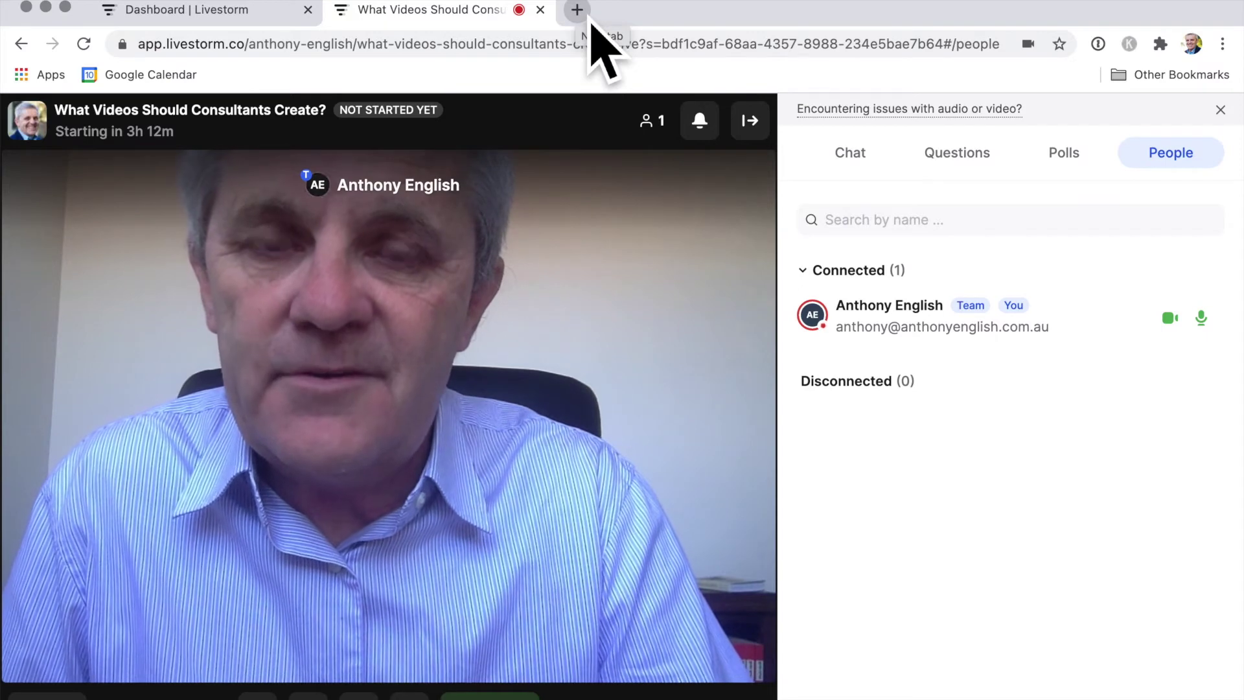
{"action": "left_click", "coordinate": [590, 21]}
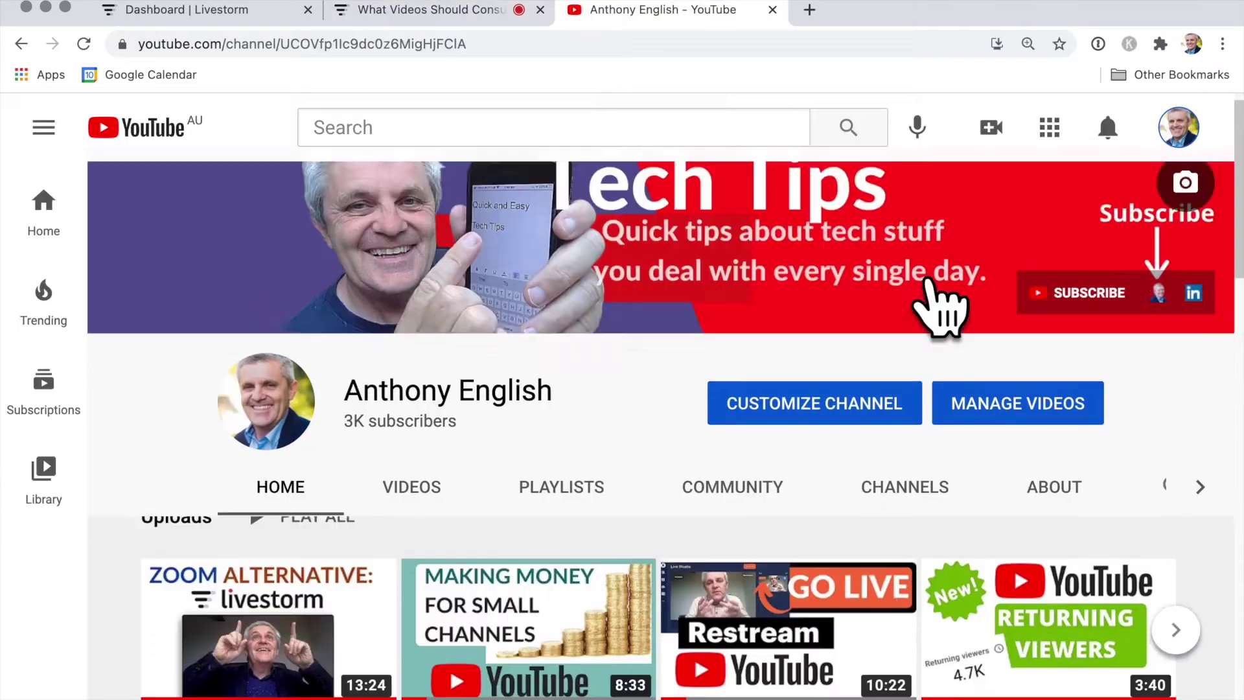
Scroll through the YouTube channel's recent uploads, then return to the Livestorm event room tab
{"action": "scroll", "coordinate": [927, 280], "scroll_direction": "down", "scroll_amount": 2}
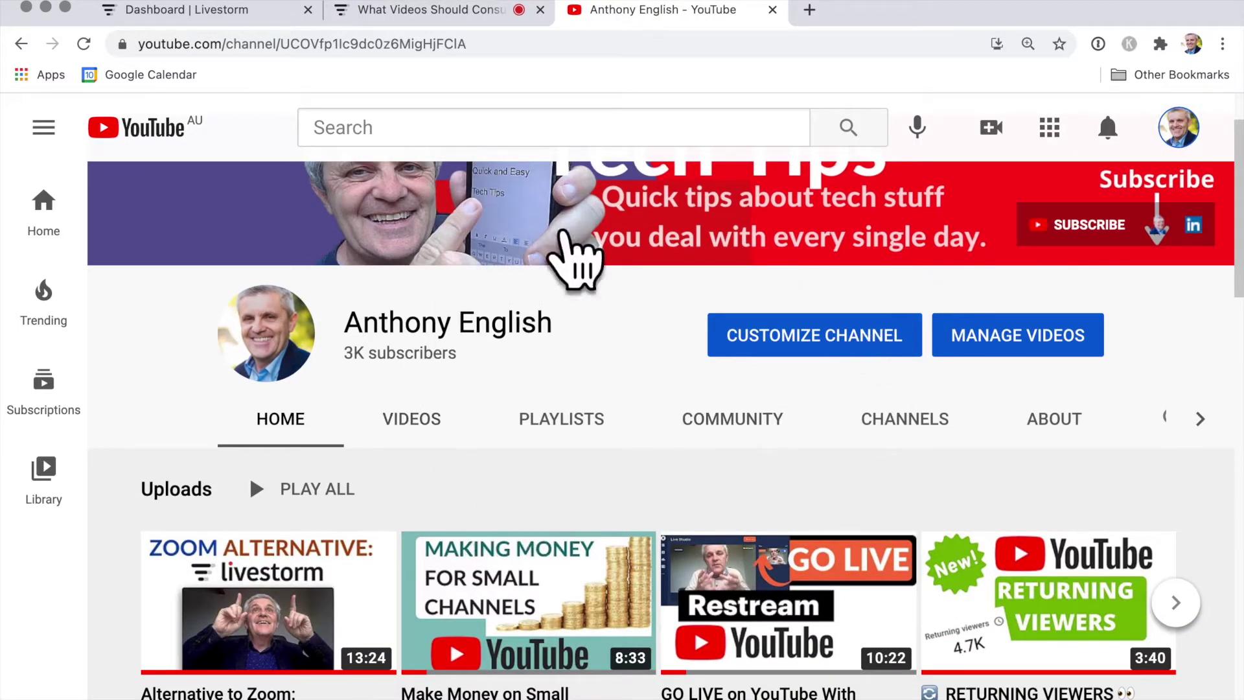
{"action": "scroll", "coordinate": [583, 499], "scroll_direction": "down", "scroll_amount": 2}
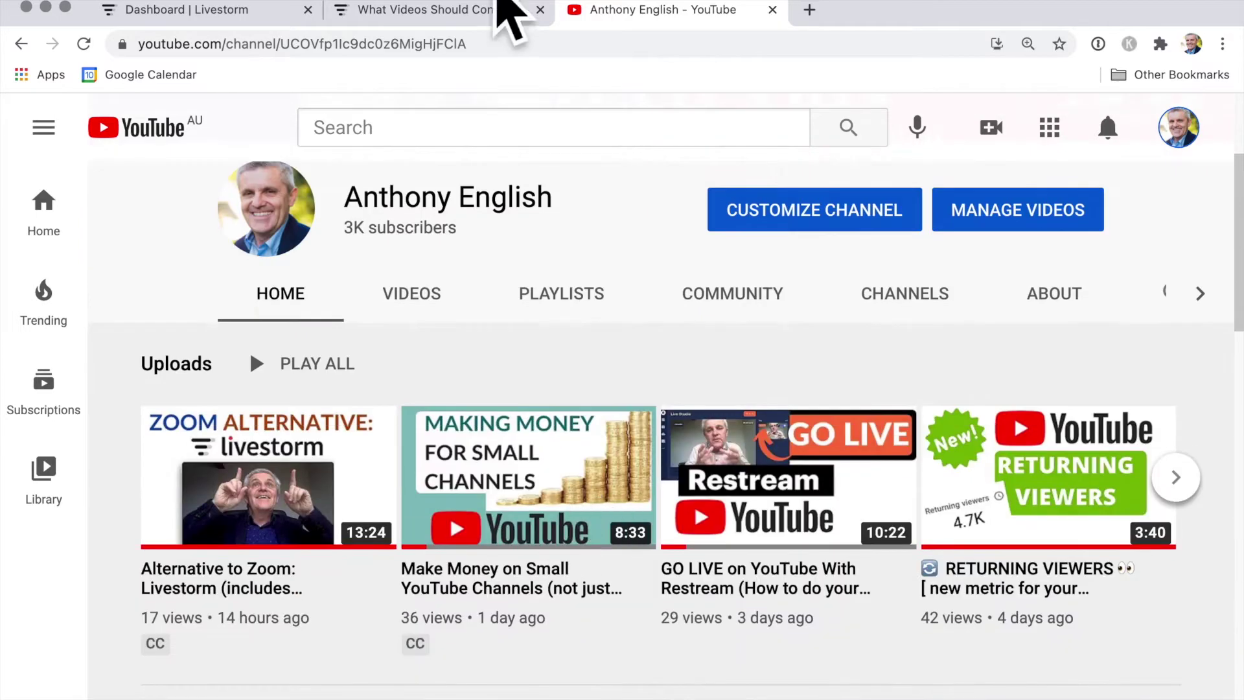
{"action": "left_click", "coordinate": [441, 26]}
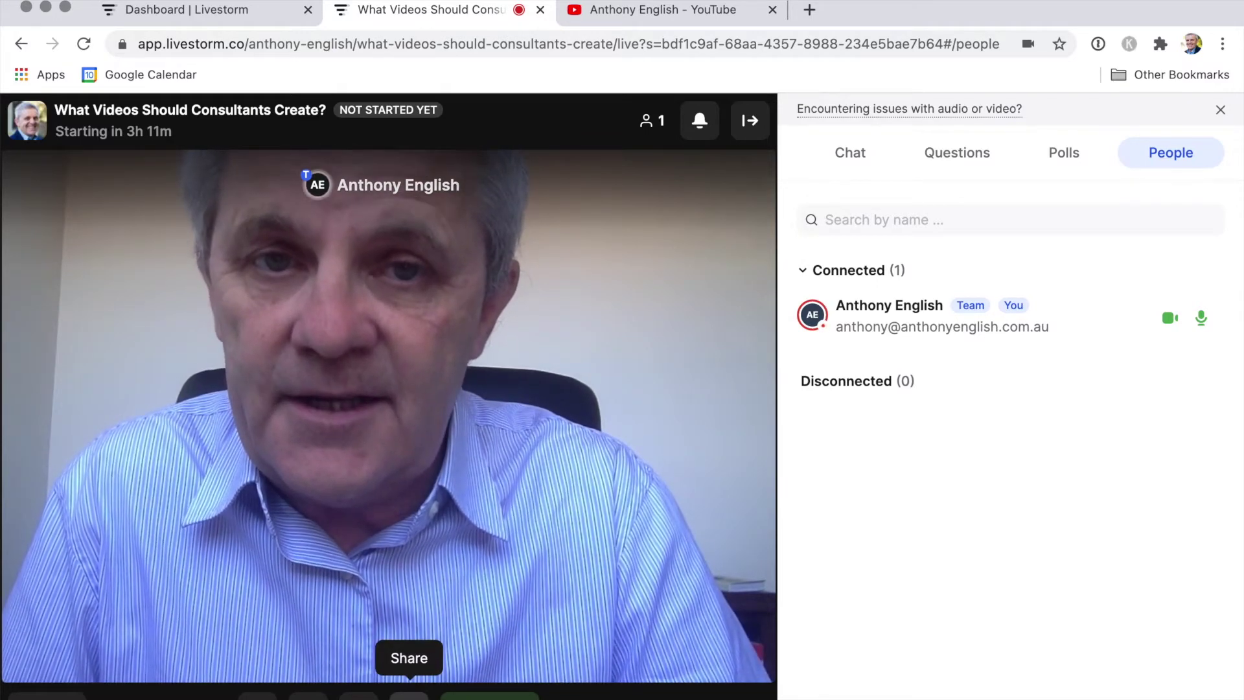
Look at the video-sharing option, then close the media sharing dialog
{"action": "left_click", "coordinate": [409, 694]}
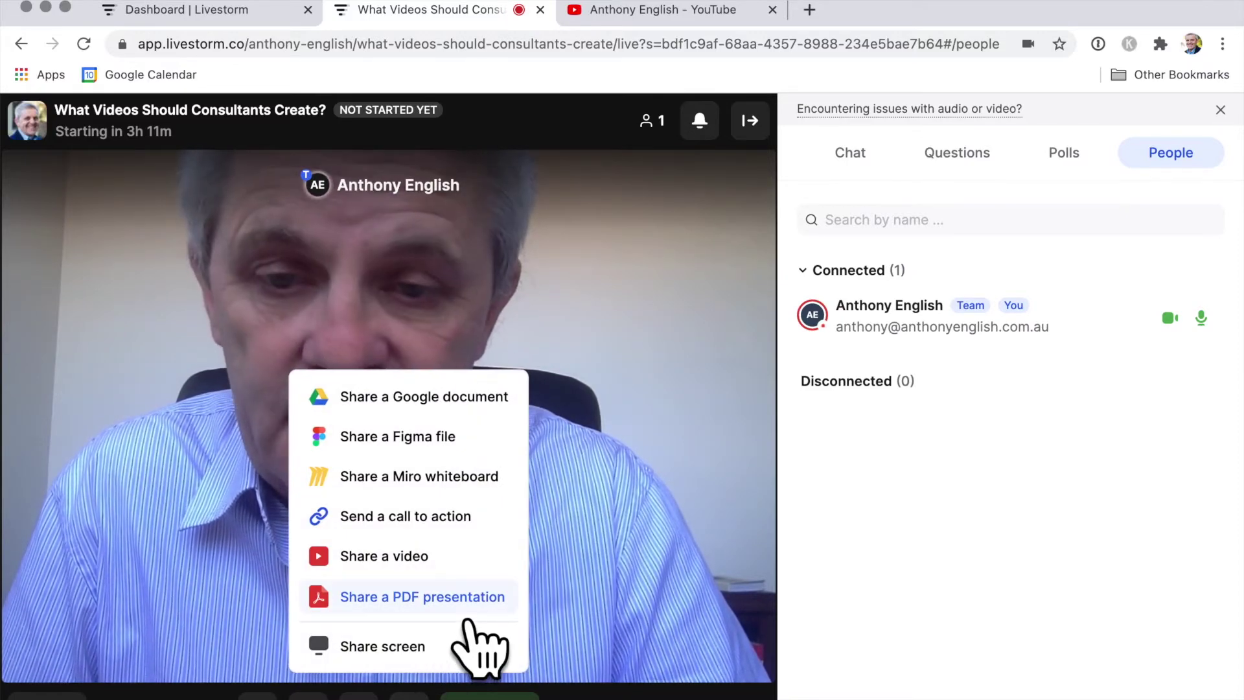
{"action": "left_click", "coordinate": [461, 556]}
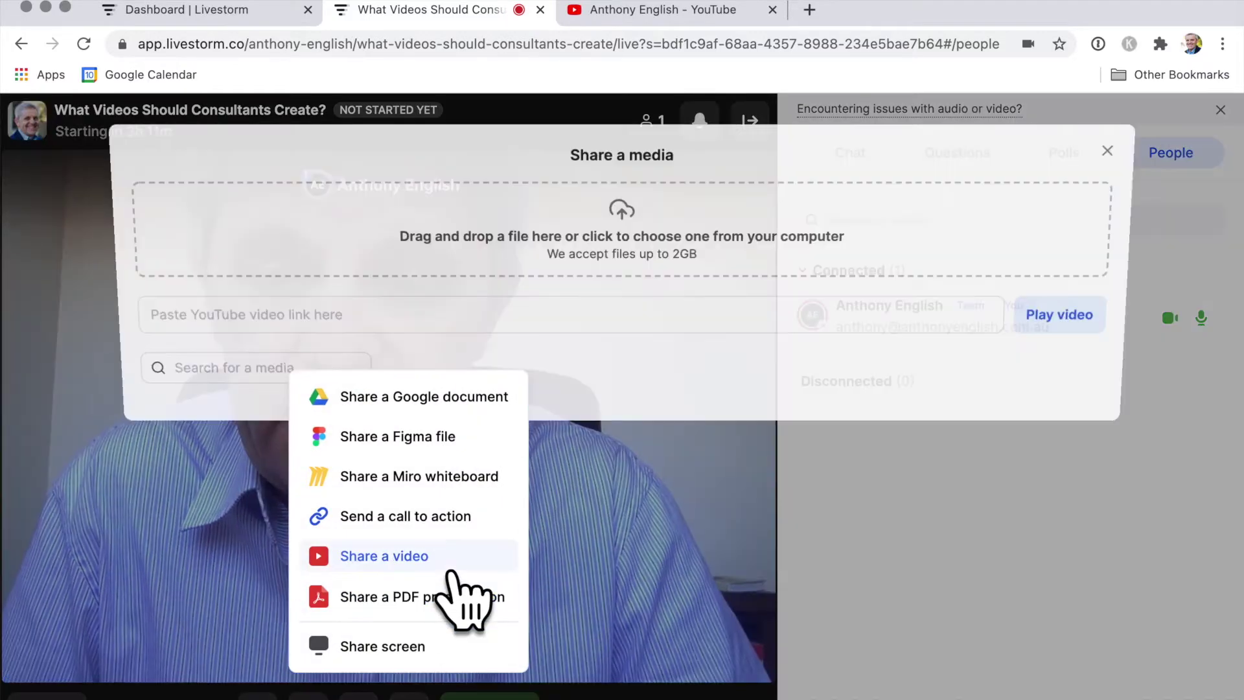
{"action": "left_click", "coordinate": [1138, 170]}
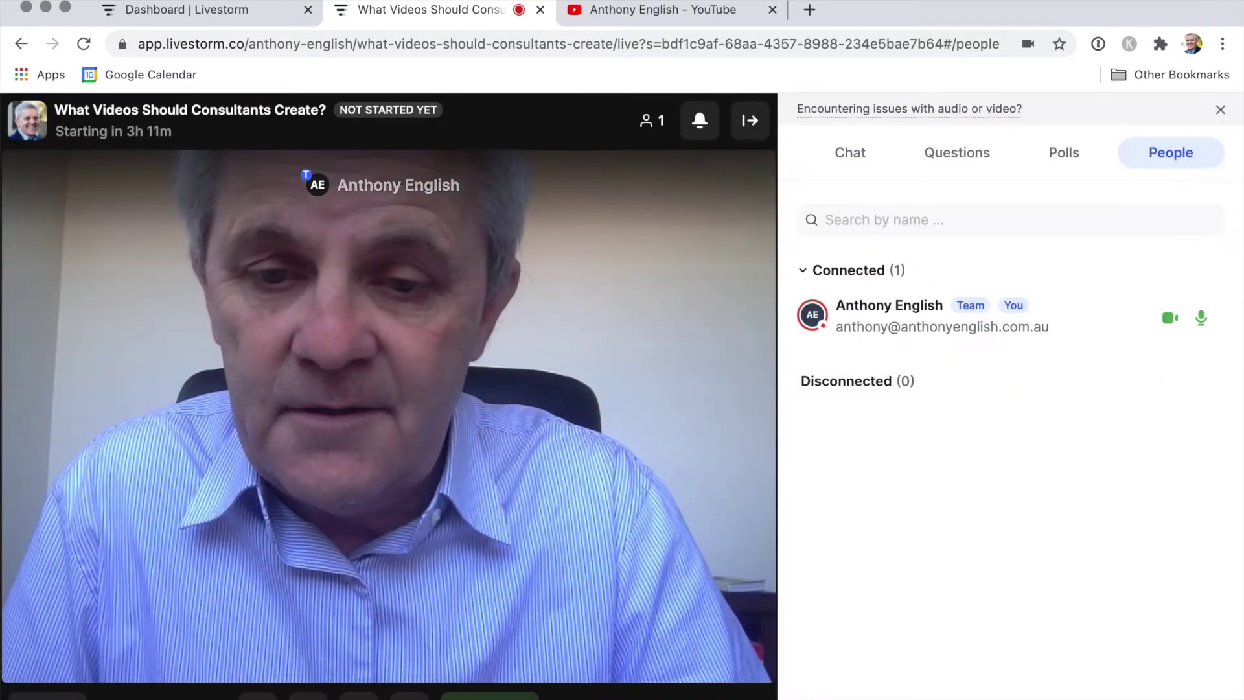
Share the YouTube channel Chrome tab into the webinar room and return to the event room
{"action": "left_click", "coordinate": [409, 693]}
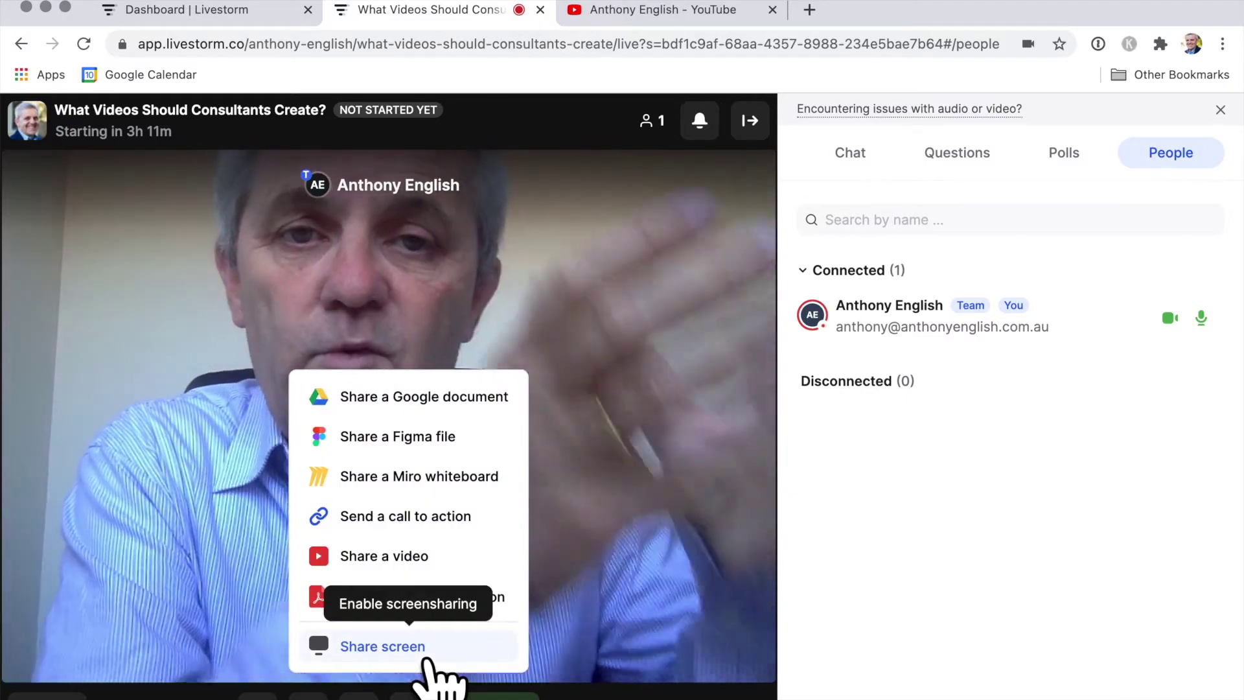
{"action": "left_click", "coordinate": [426, 660]}
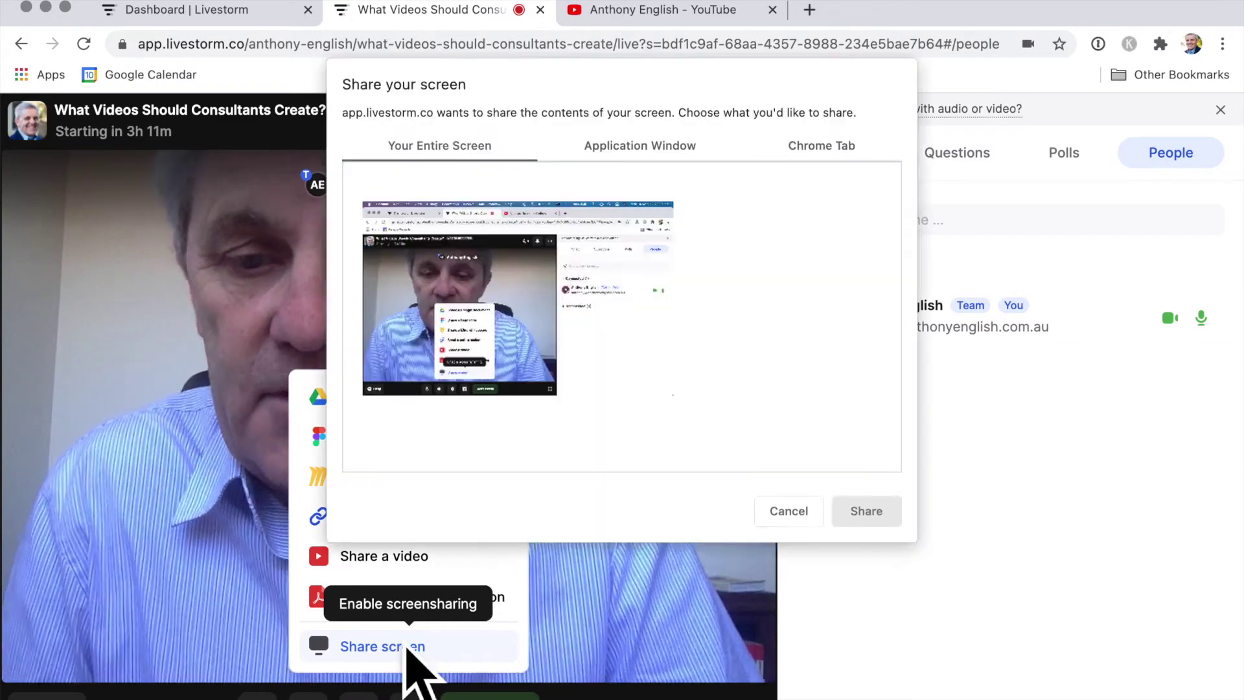
{"action": "left_click", "coordinate": [836, 166]}
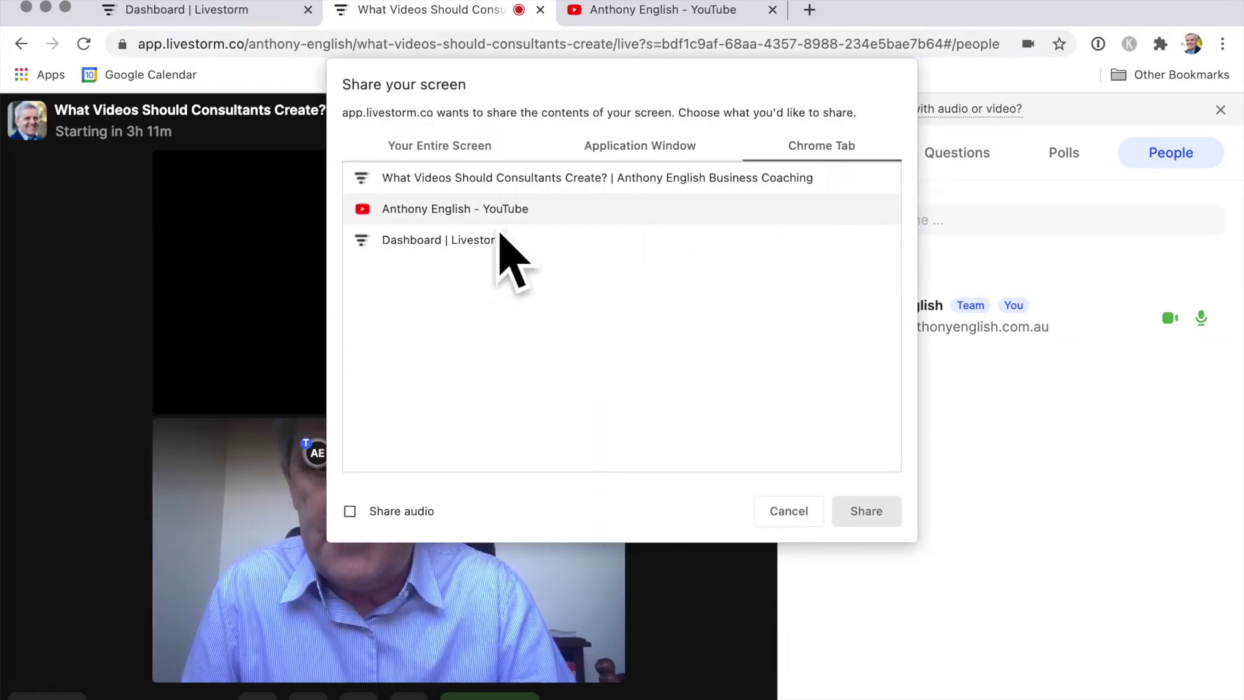
{"action": "left_click", "coordinate": [520, 209]}
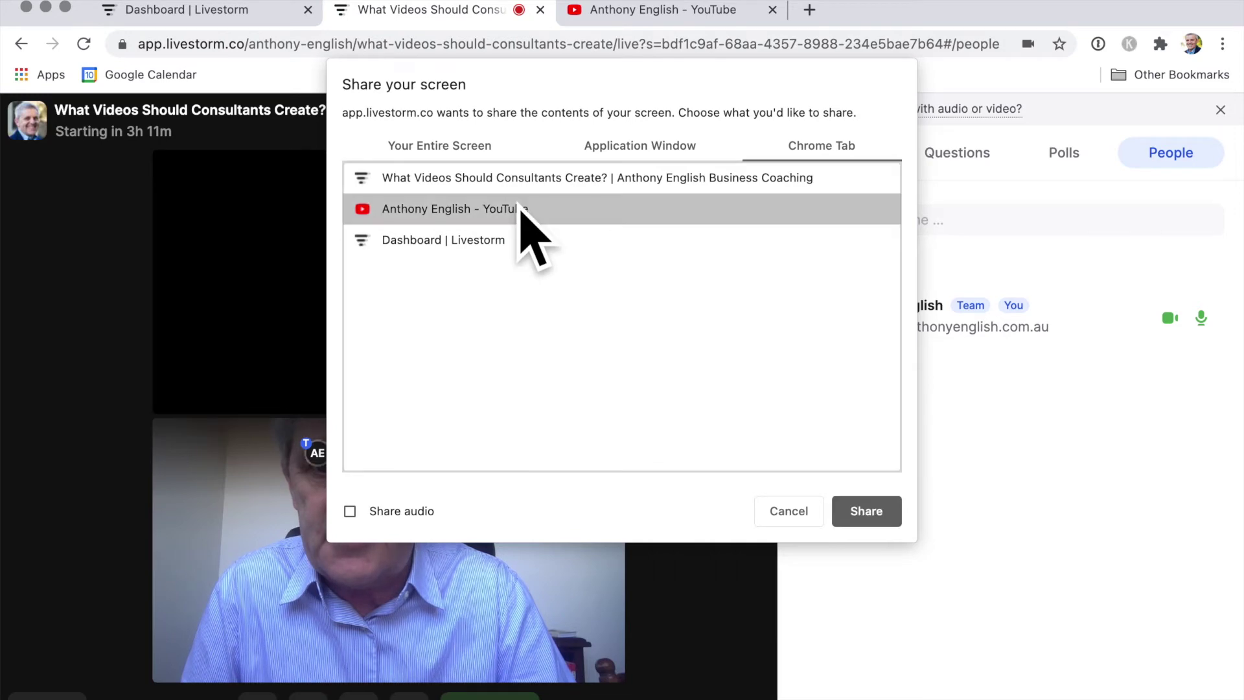
{"action": "left_click", "coordinate": [886, 514]}
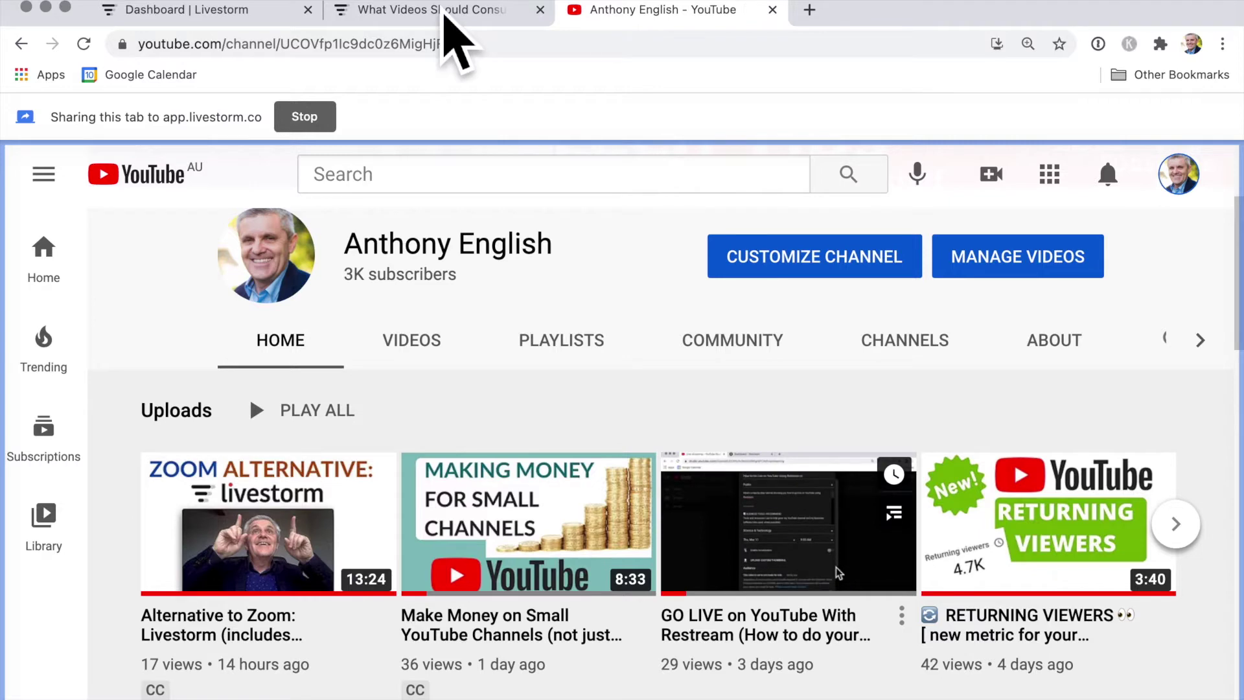
{"action": "left_click", "coordinate": [433, 26]}
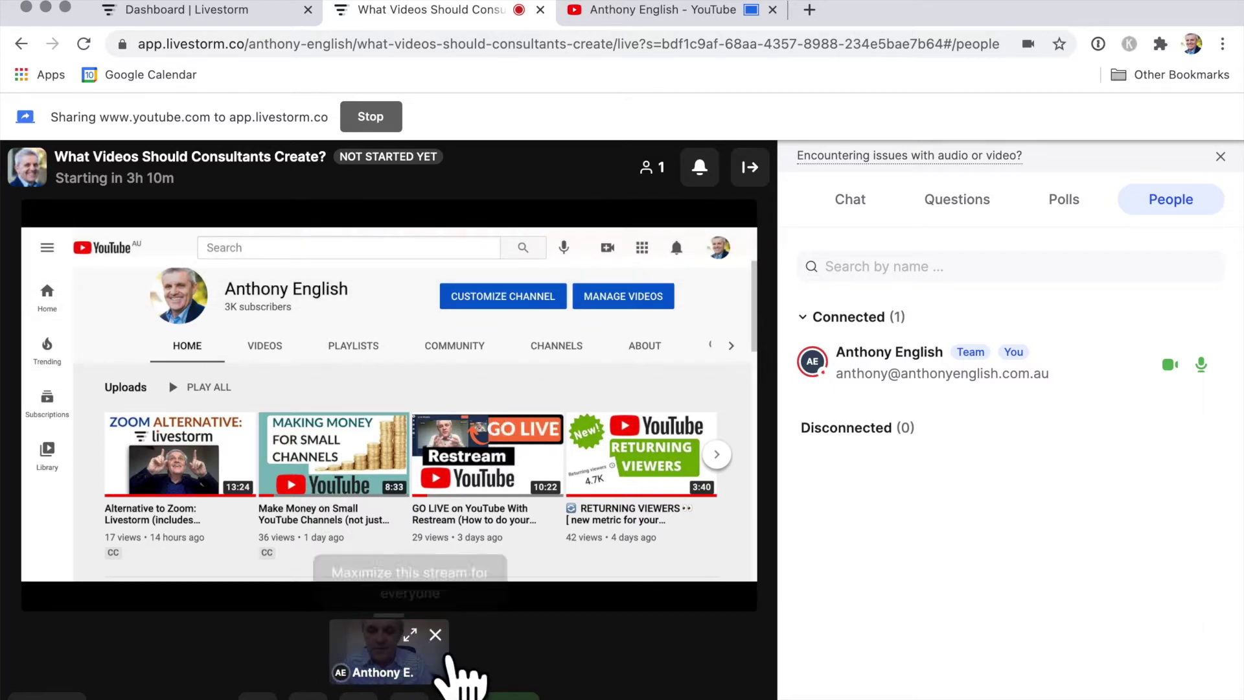
Move the webcam onto the main stage and remove the YouTube screen-share stream
{"action": "left_click", "coordinate": [448, 657]}
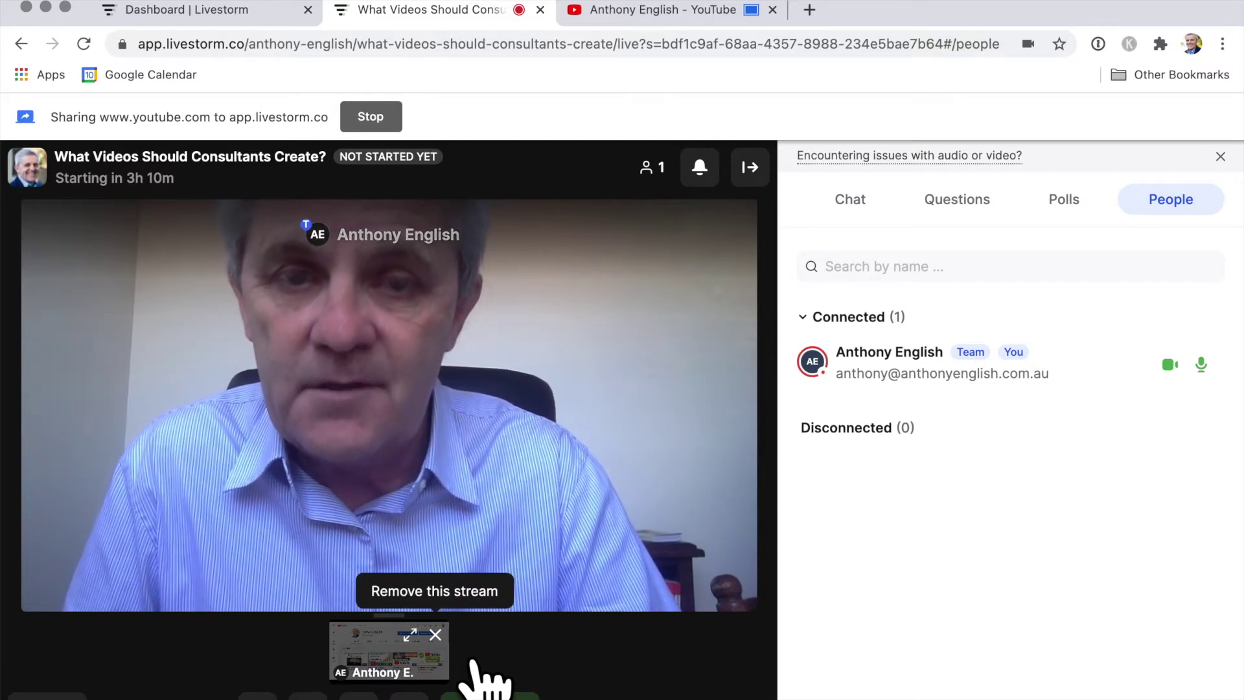
{"action": "left_click", "coordinate": [434, 634]}
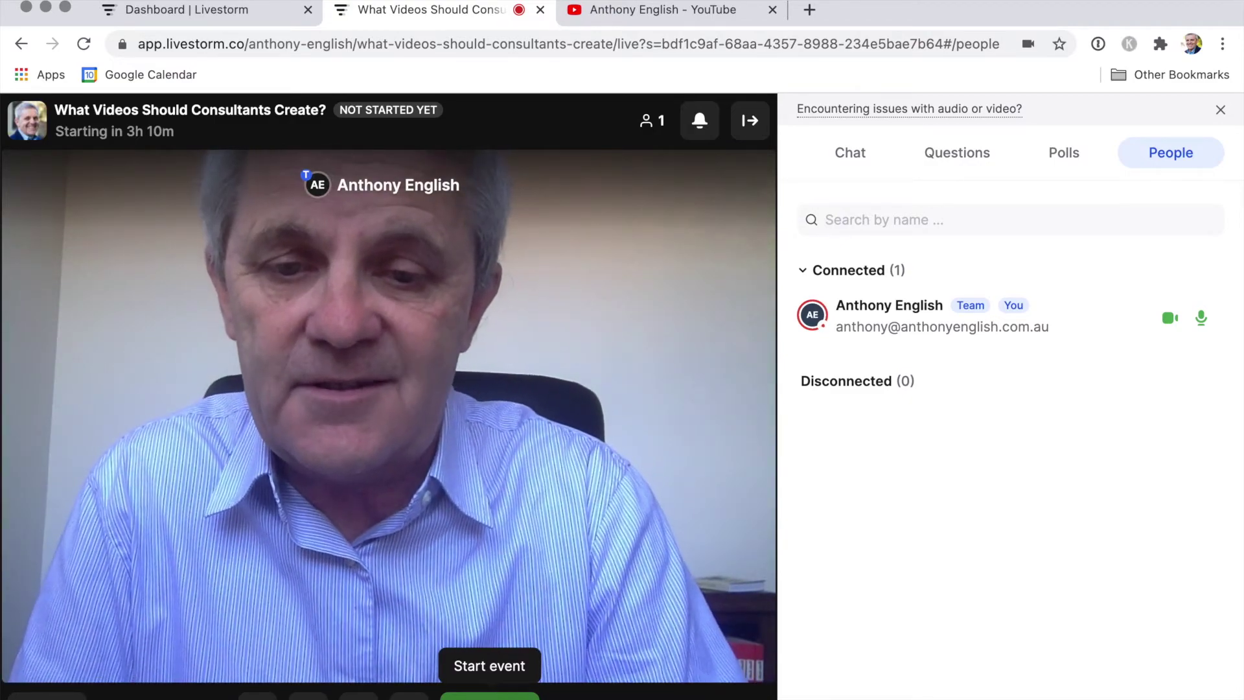
Start the event early, confirming the prompt, and show the empty attendee chat
{"action": "left_click", "coordinate": [489, 696]}
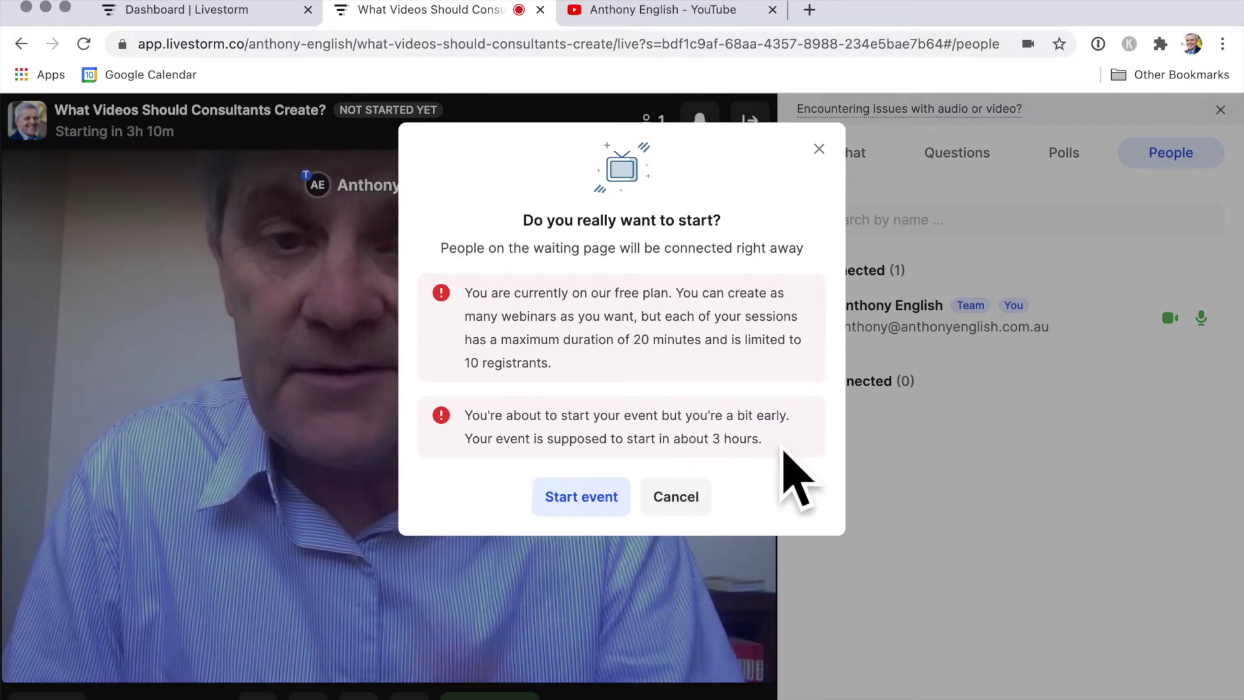
{"action": "left_click", "coordinate": [607, 510]}
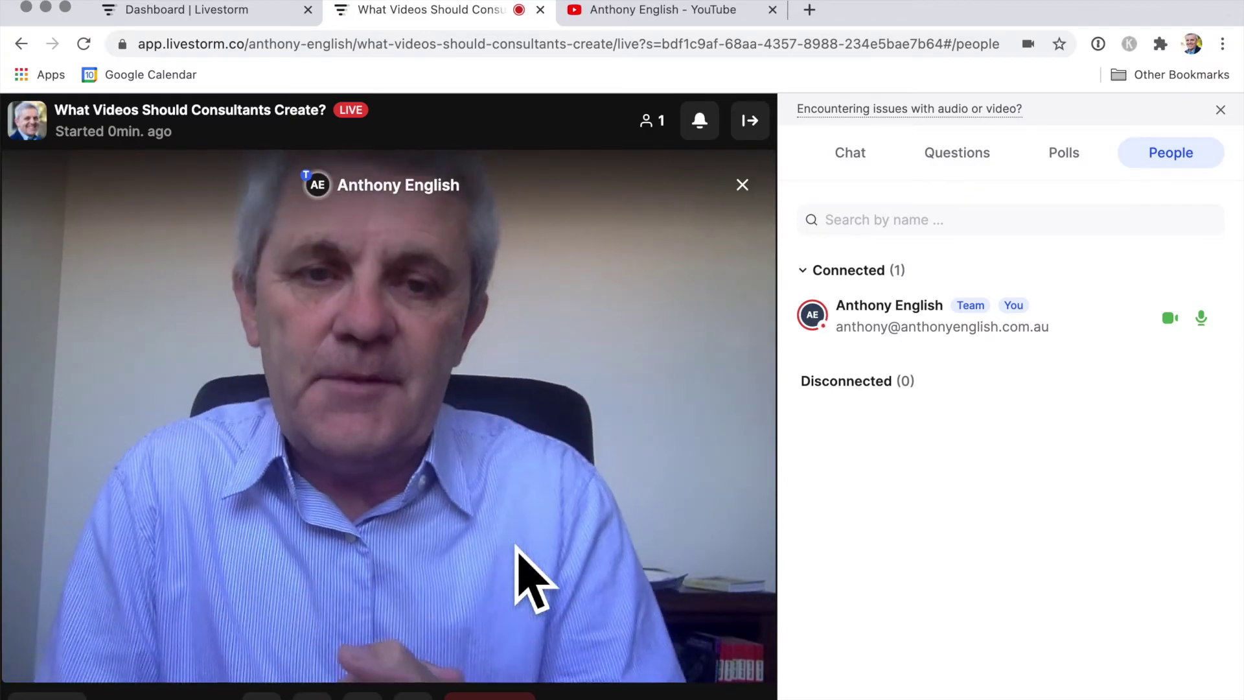
{"action": "left_click", "coordinate": [885, 173]}
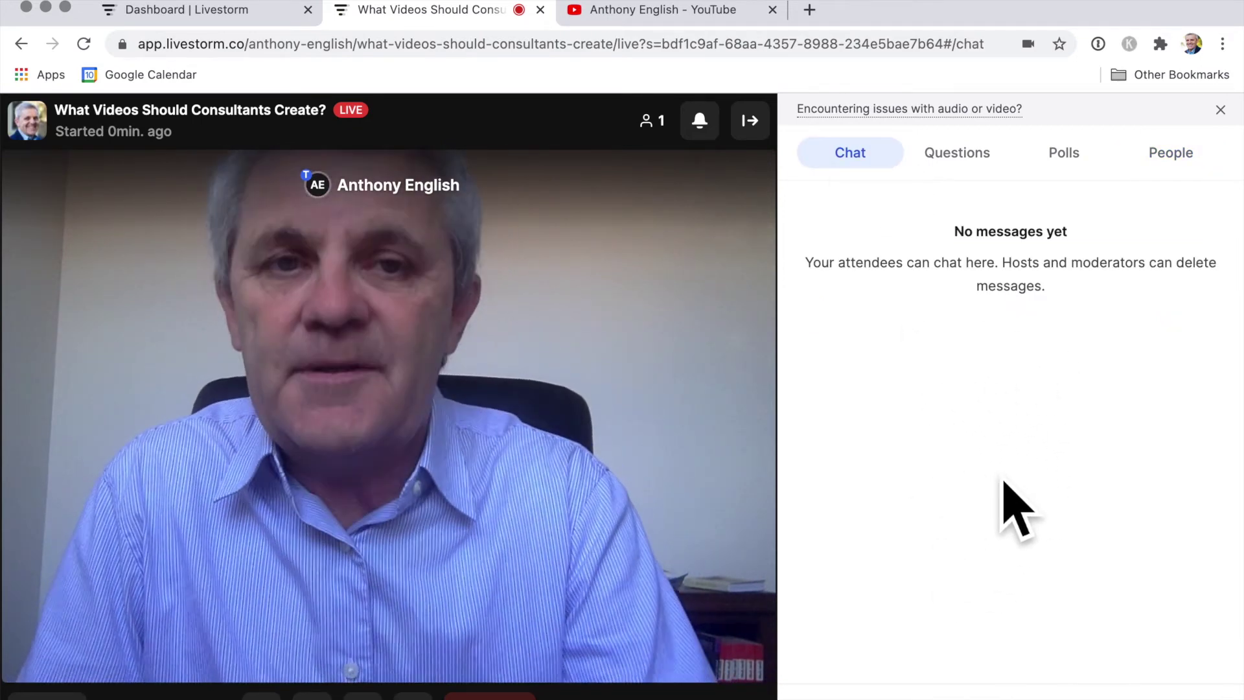
Check the Questions panel (no questions yet), then begin ending the live webinar
{"action": "left_click", "coordinate": [987, 183]}
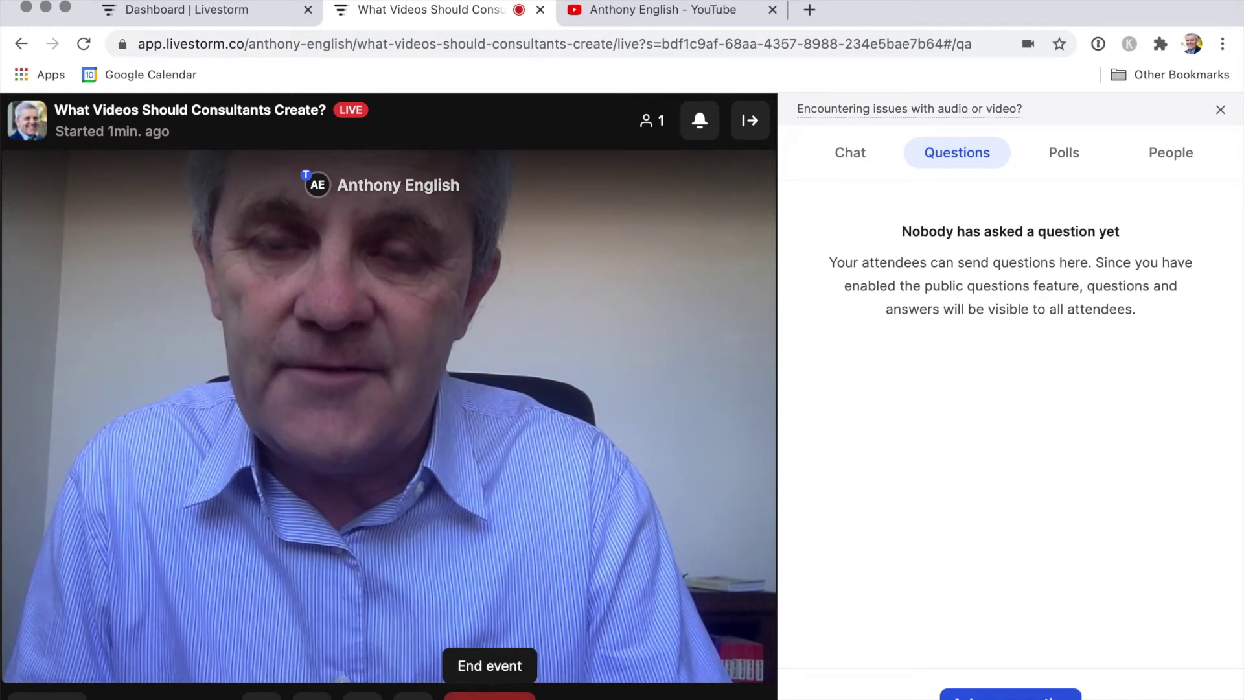
{"action": "left_click", "coordinate": [489, 696]}
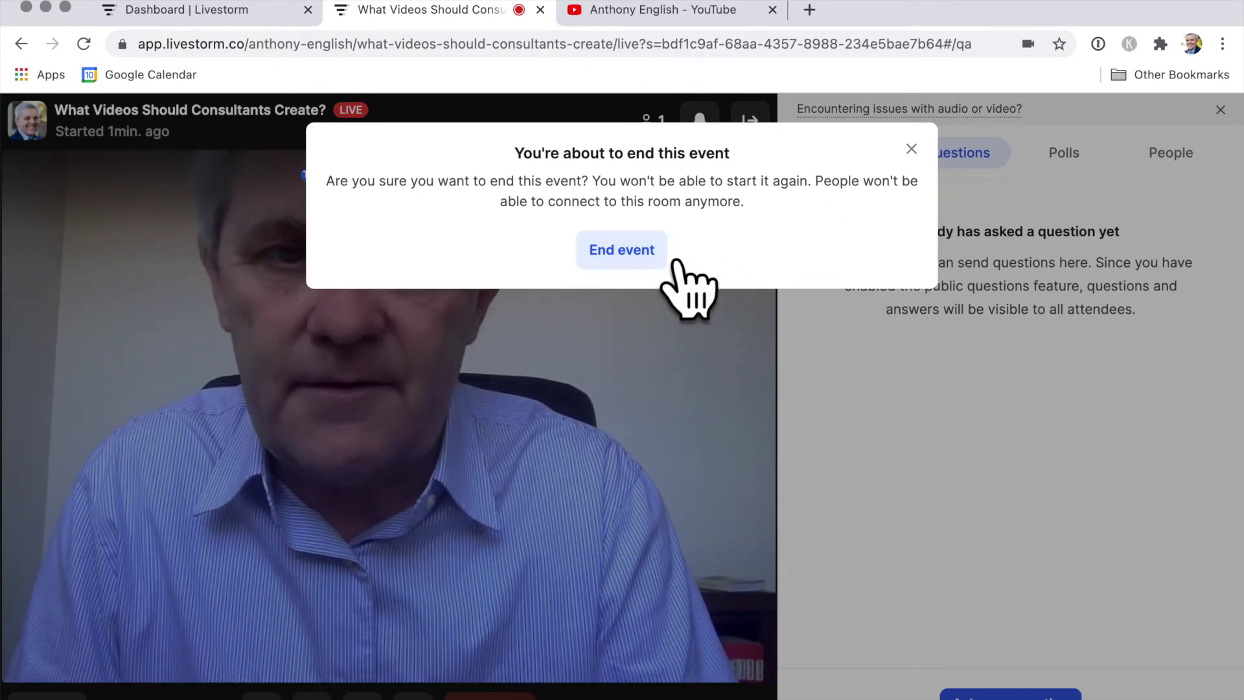
Confirm ending the webinar so it shows OVER with the replay available soon
{"action": "left_click", "coordinate": [619, 249]}
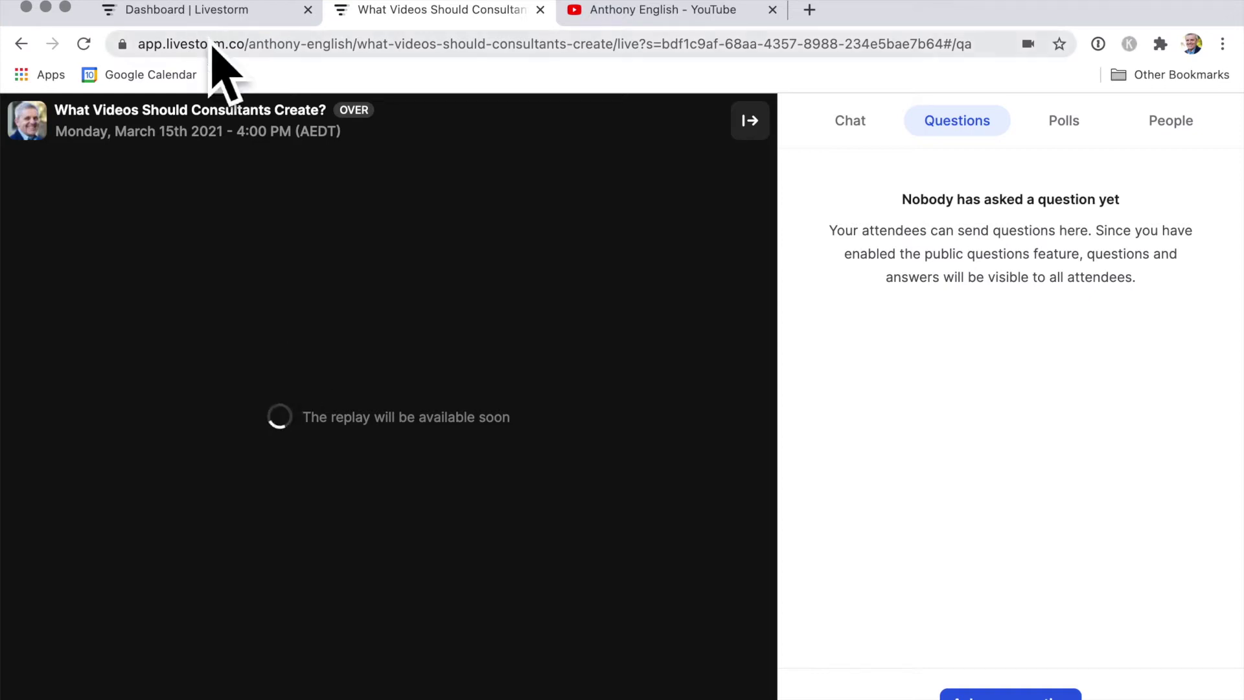
Reload the event dashboard, confirm the replay plays and pause it, then return to Sessions
{"action": "left_click", "coordinate": [224, 19]}
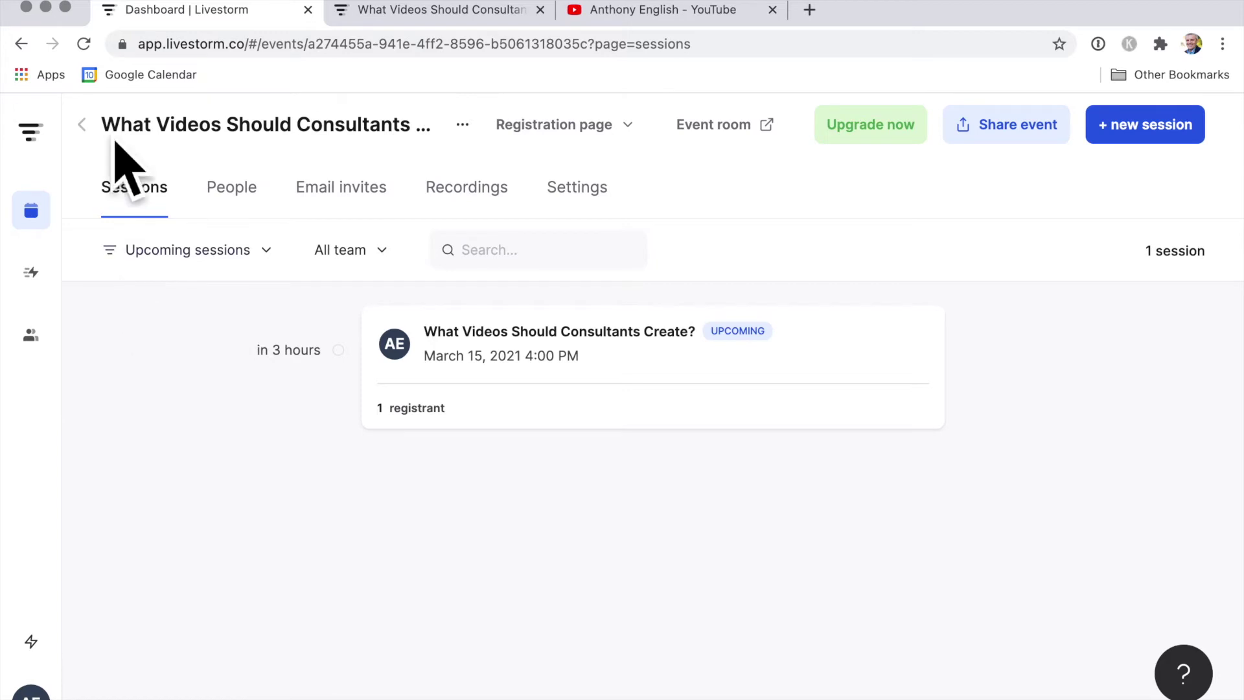
{"action": "left_click", "coordinate": [84, 43]}
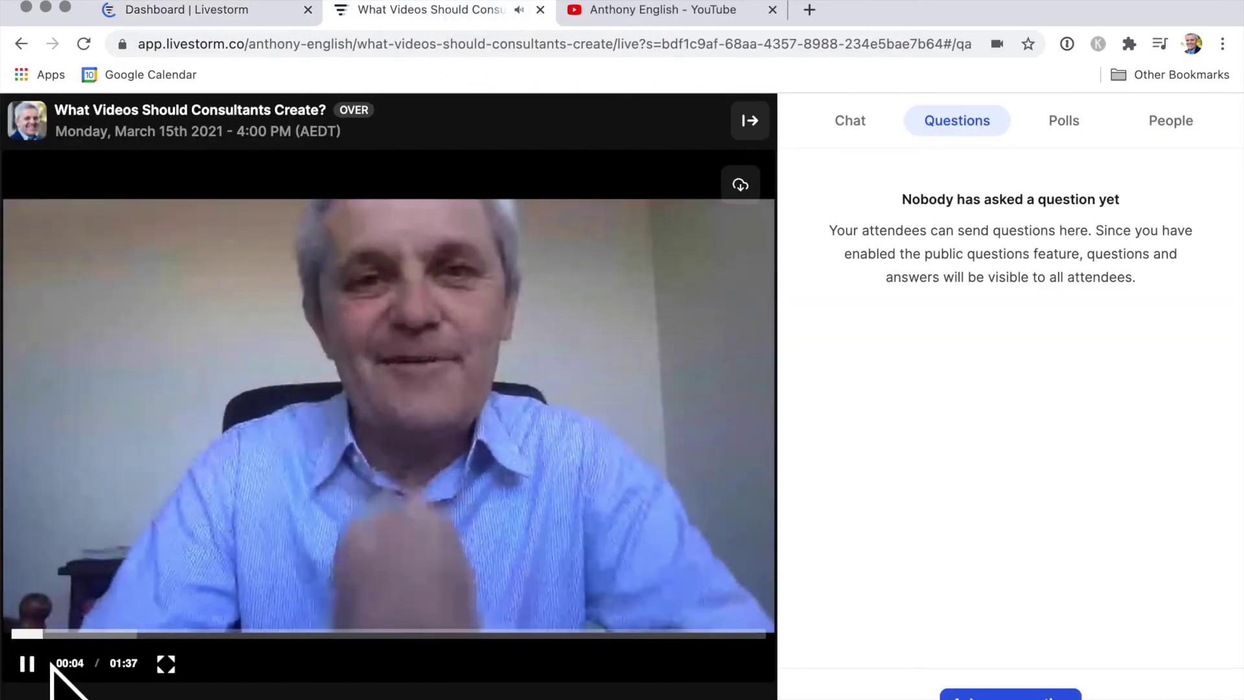
{"action": "left_click", "coordinate": [31, 666]}
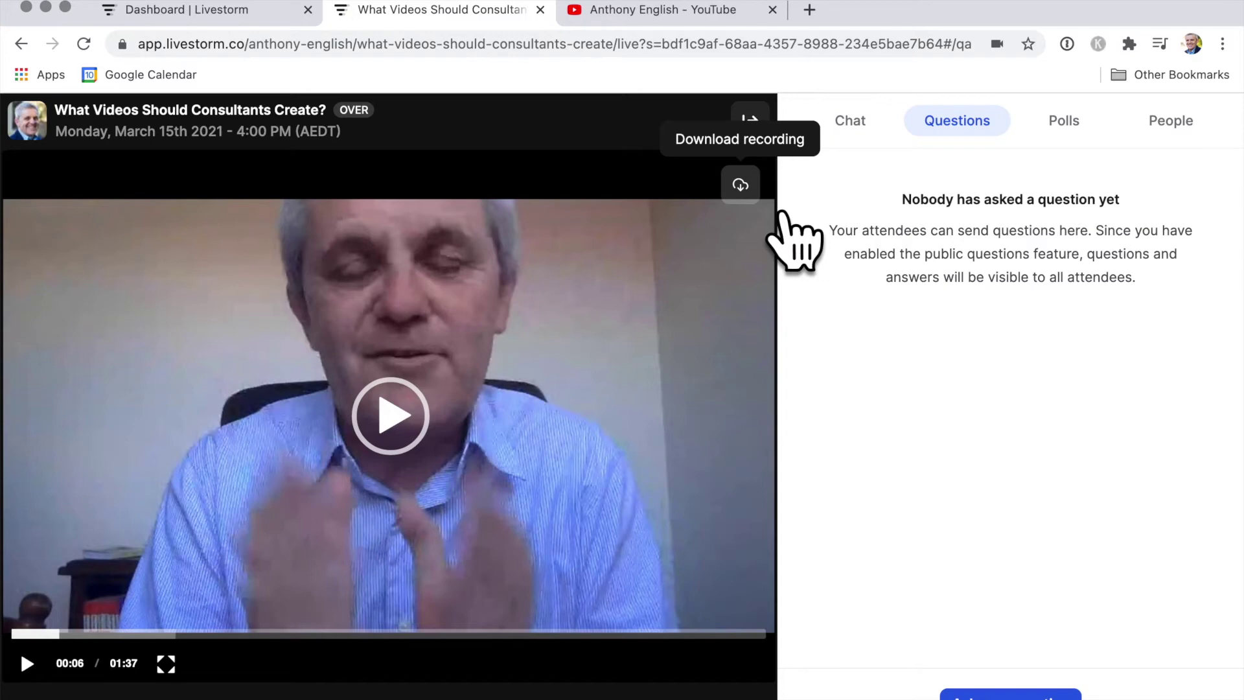
{"action": "left_click", "coordinate": [198, 14]}
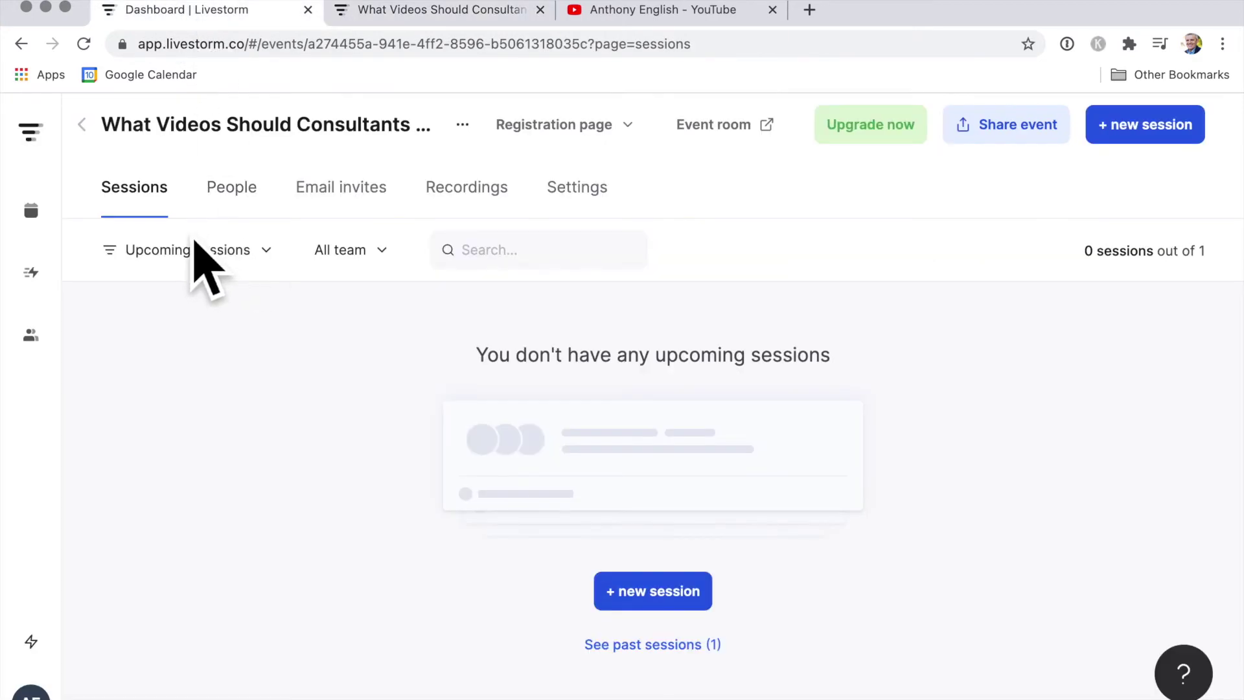
Filter sessions to Past sessions to see the ended webinar with 1 attendee and 2 min
{"action": "left_click", "coordinate": [310, 273]}
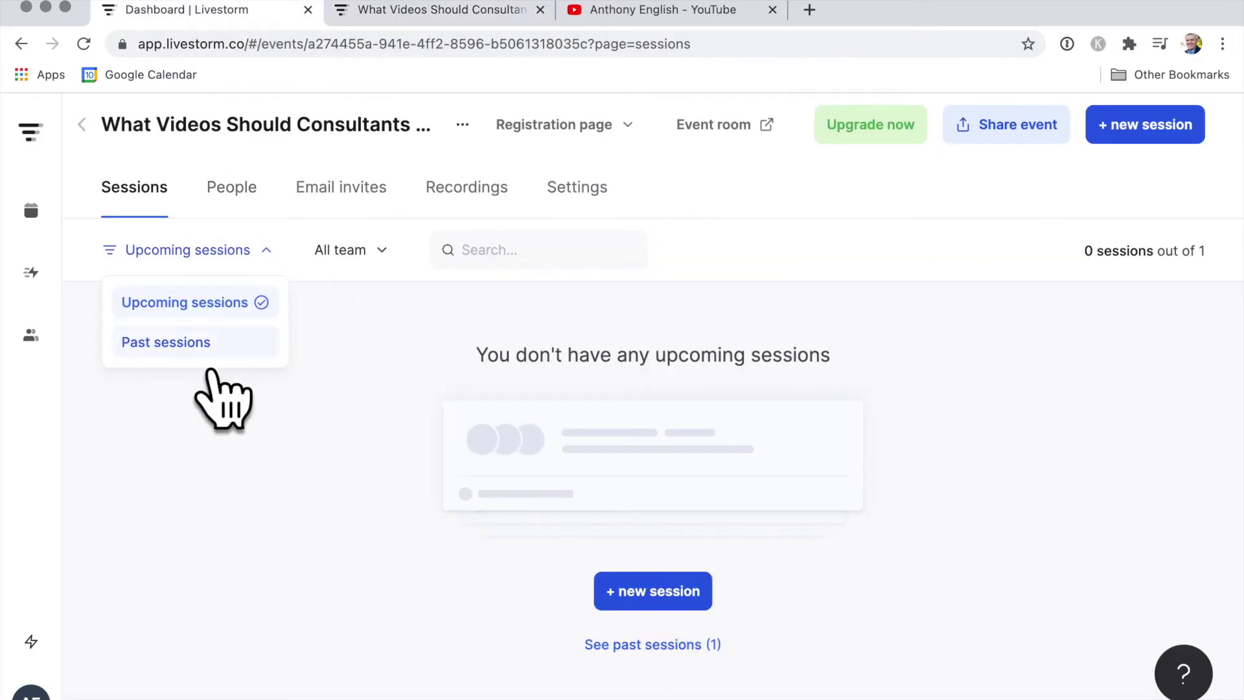
{"action": "left_click", "coordinate": [194, 343]}
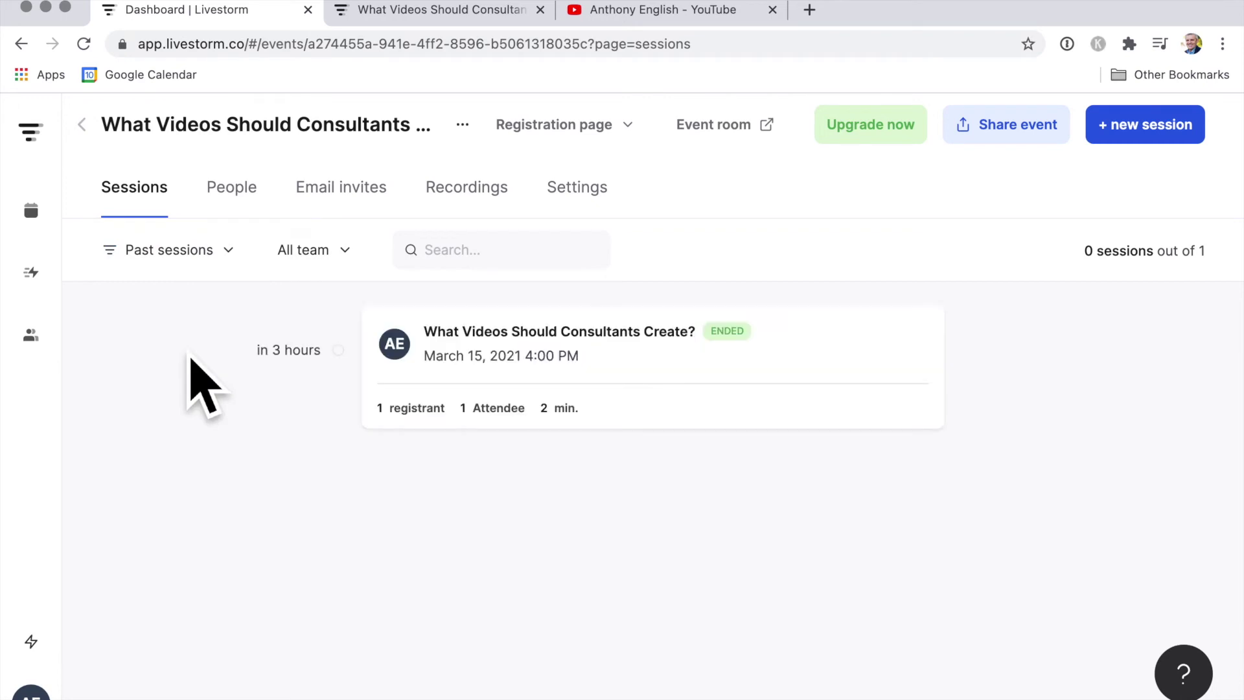
{"action": "mouse_move", "coordinate": [551, 333]}
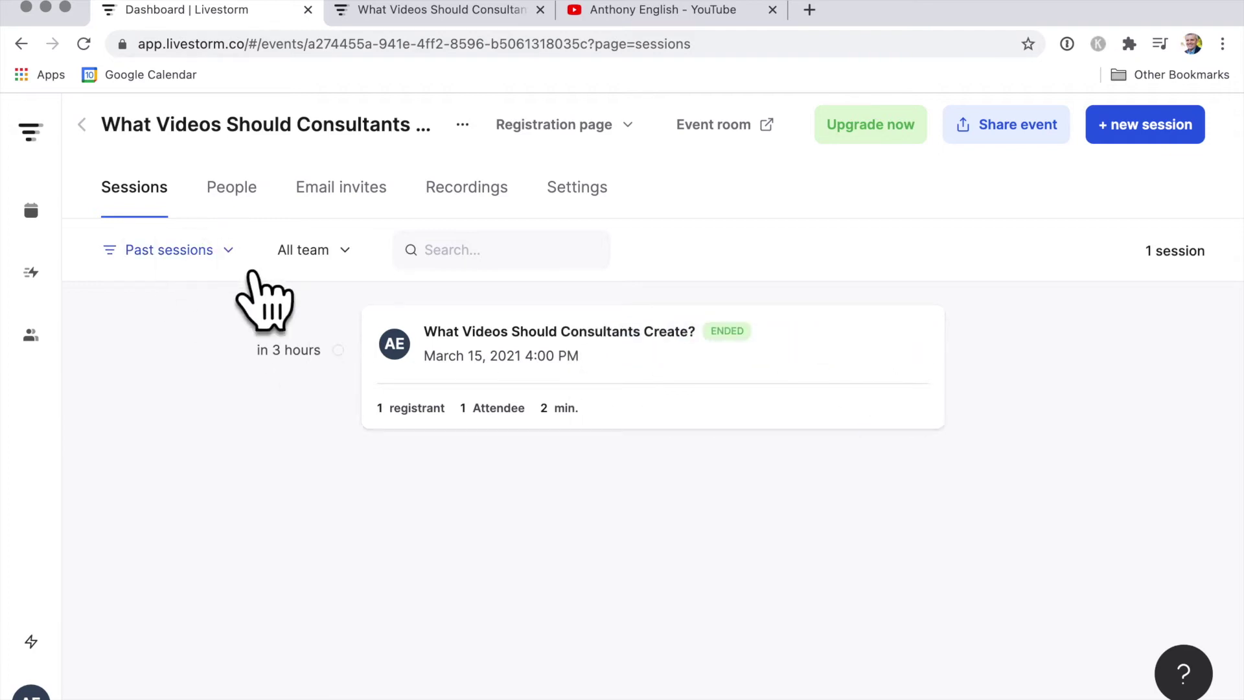
{"action": "mouse_move", "coordinate": [523, 353]}
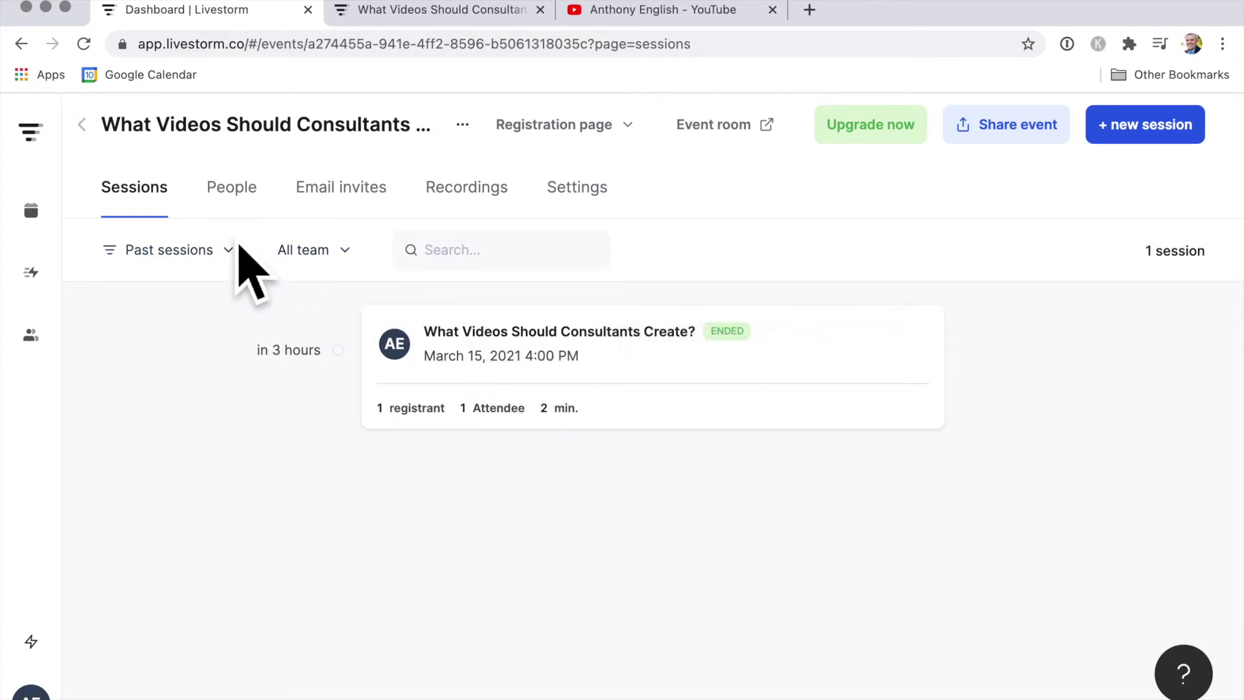
Reset the filter to Upcoming sessions and go back to the My webinars list
{"action": "left_click", "coordinate": [262, 265]}
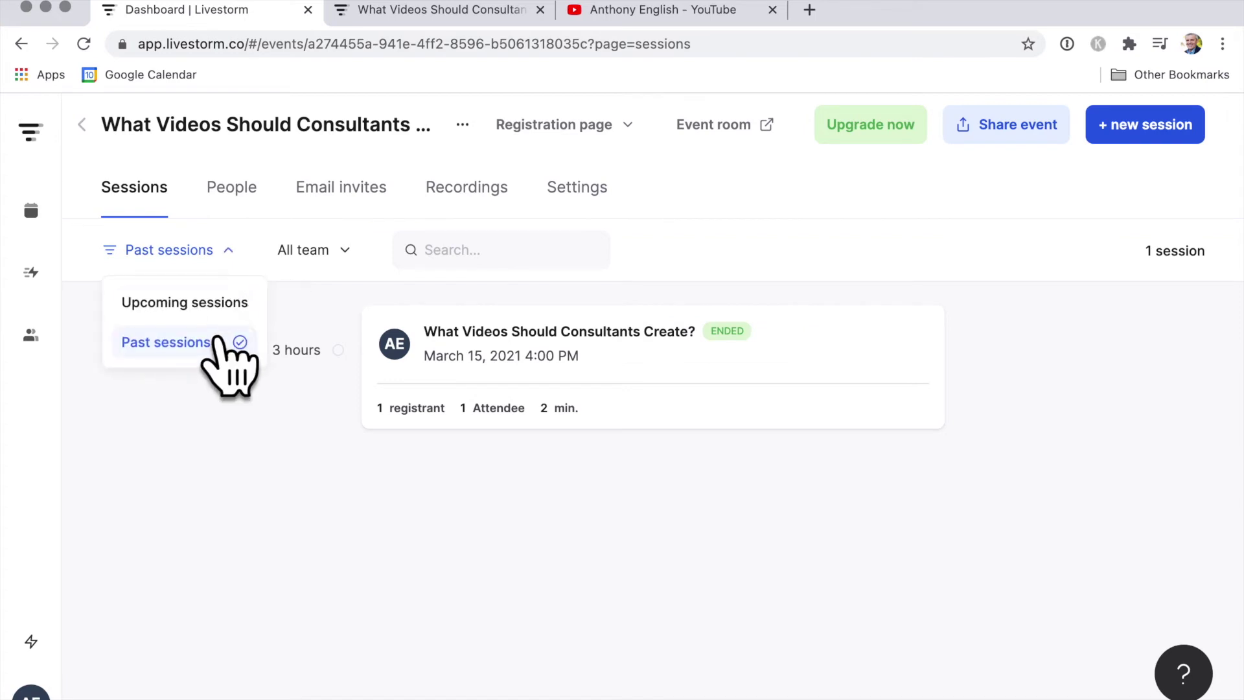
{"action": "left_click", "coordinate": [227, 305]}
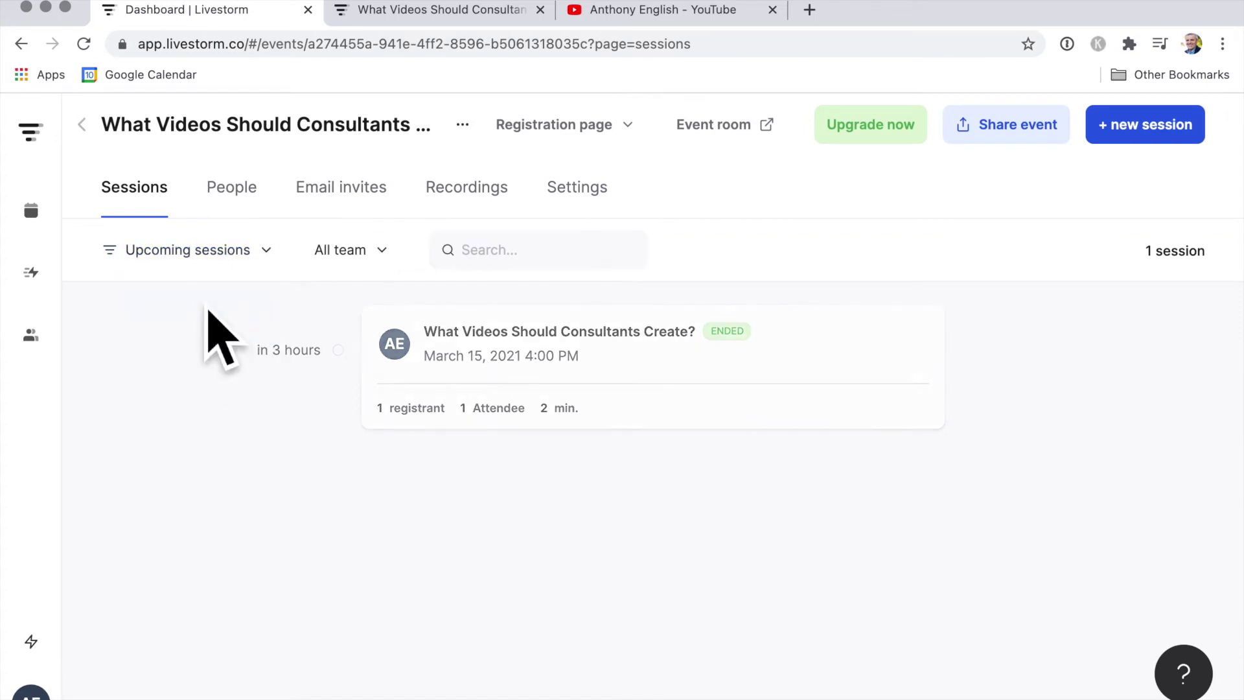
{"action": "left_click", "coordinate": [82, 124]}
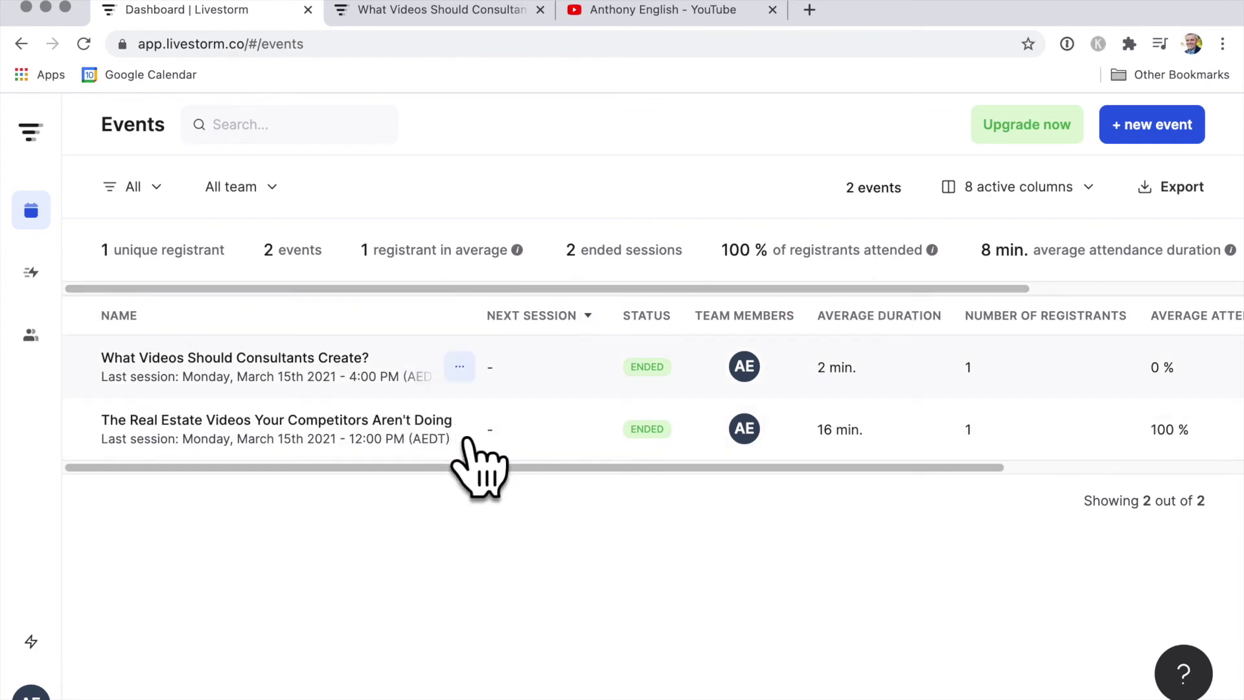
Open the sort options on the Events list's Name column
{"action": "left_click", "coordinate": [459, 366]}
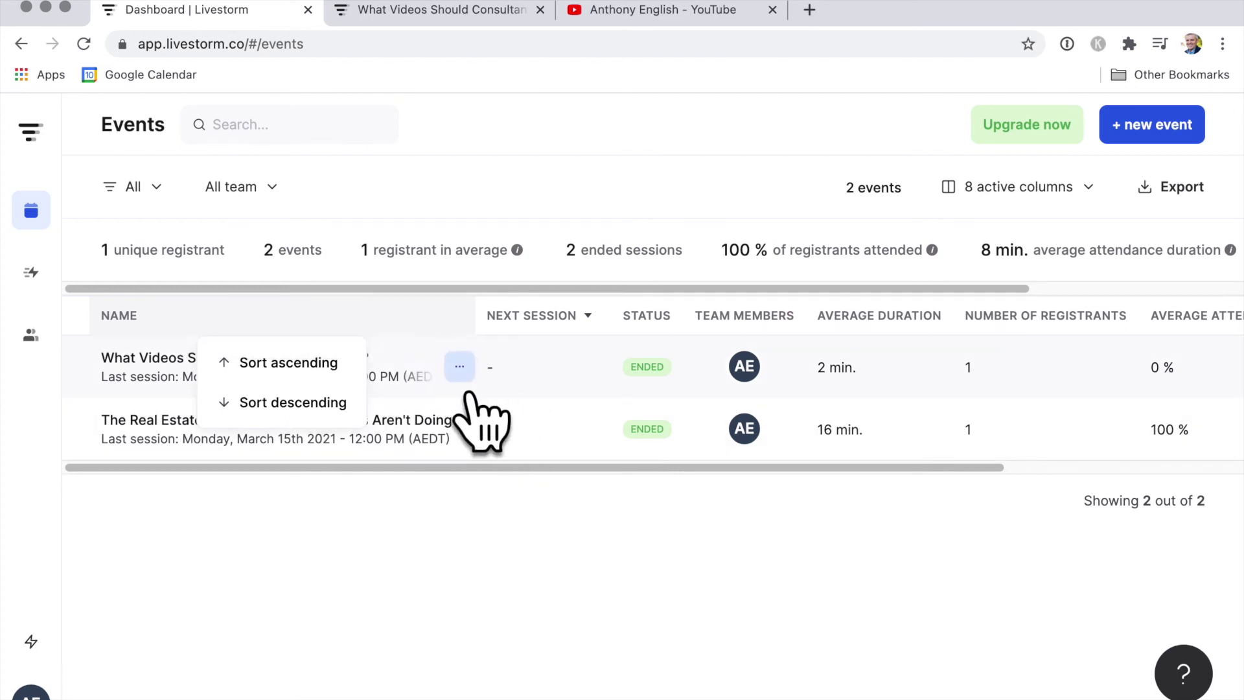